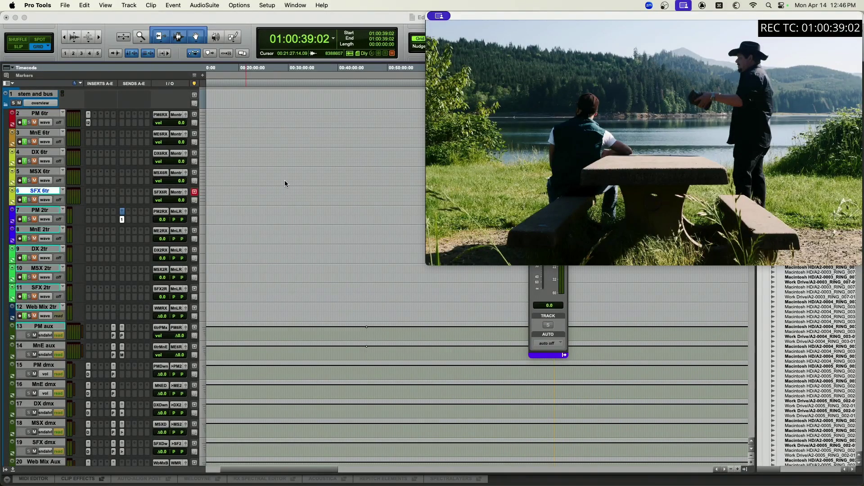
Step: Bring the PM 2tr output window, showing send a to PT ab out 1-2, forward in Pro Tools
click(317, 17)
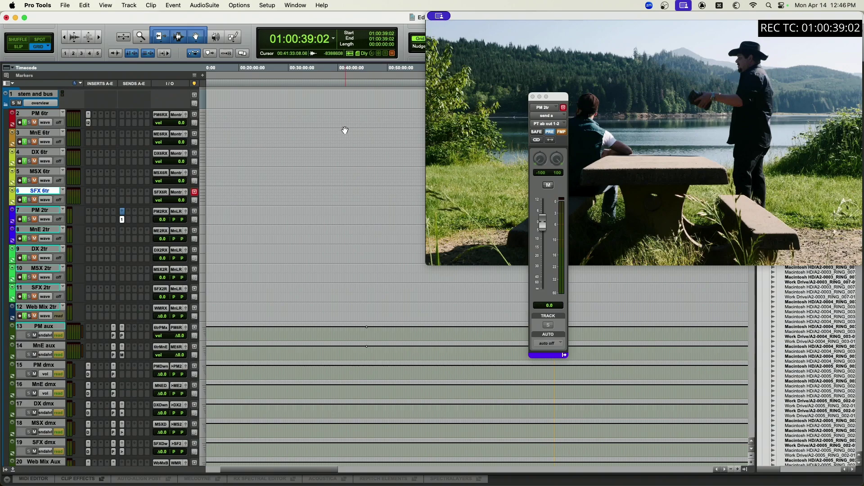
click(533, 96)
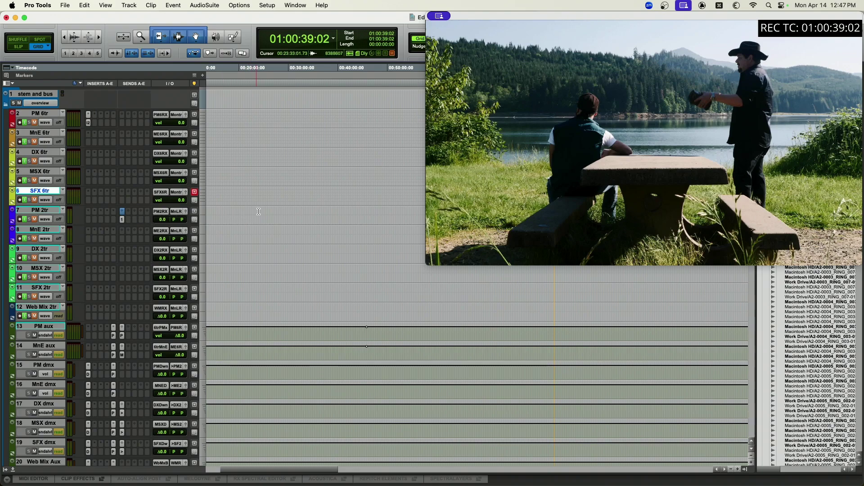
Step: Open the Pro Tools Setup menu
click(266, 5)
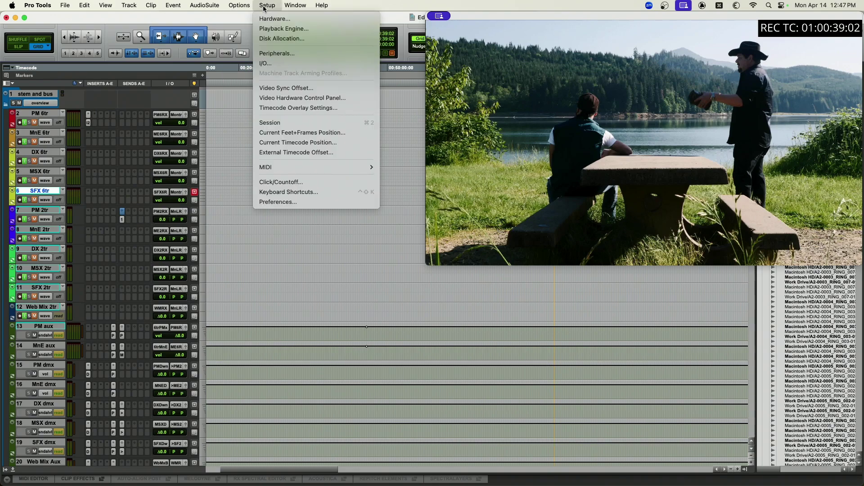
Step: Show I/O Setup's output paths and the Aux I/O device list, then launch System Settings
click(272, 63)
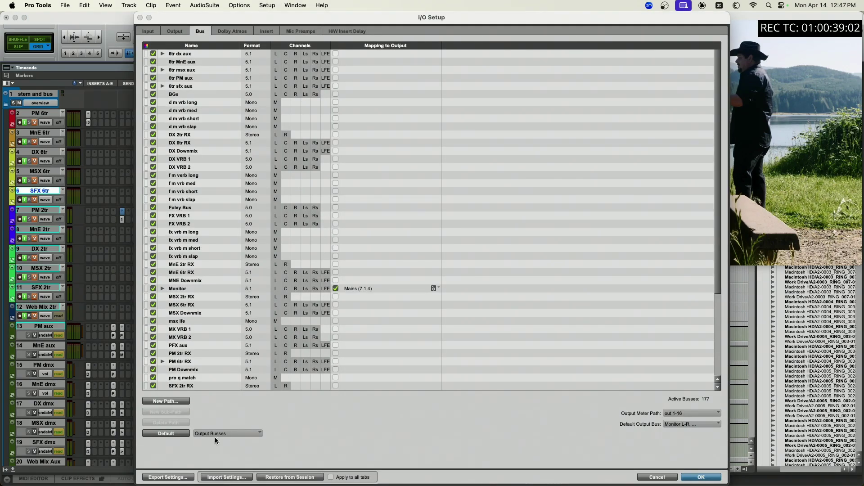
click(167, 32)
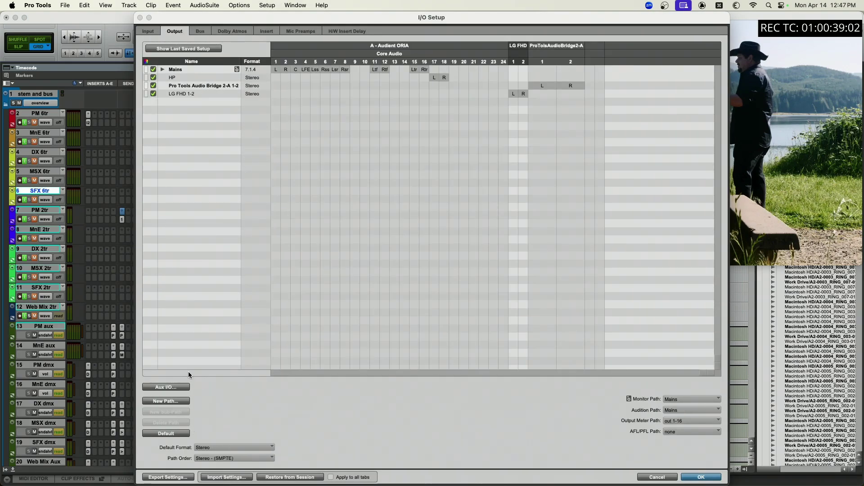
click(179, 388)
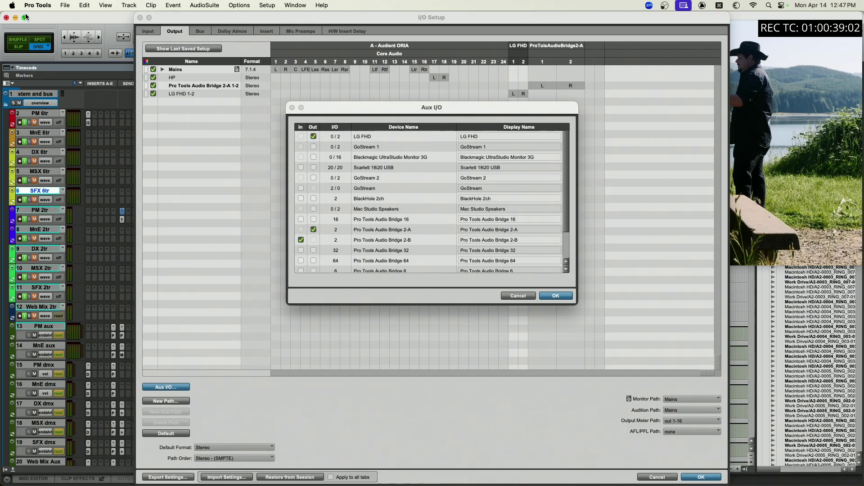
click(12, 5)
click(33, 34)
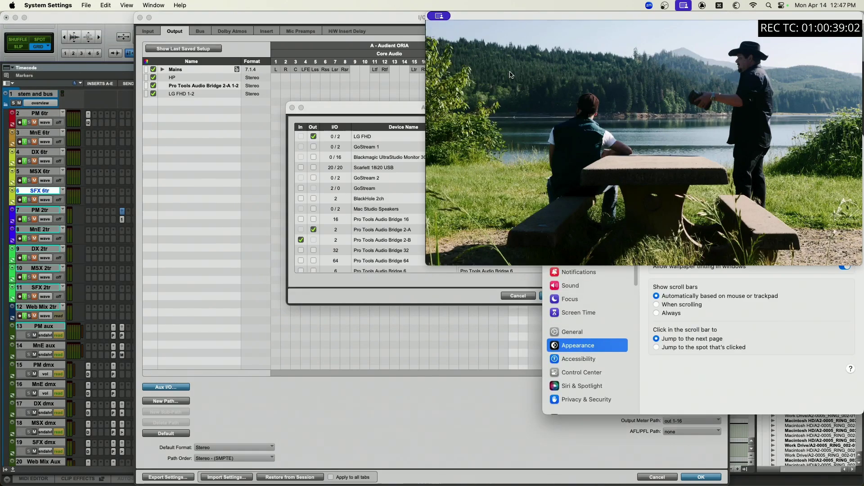
Step: Review the Sound output device list in System Settings, then close System Settings
drag(461, 25, 181, 315)
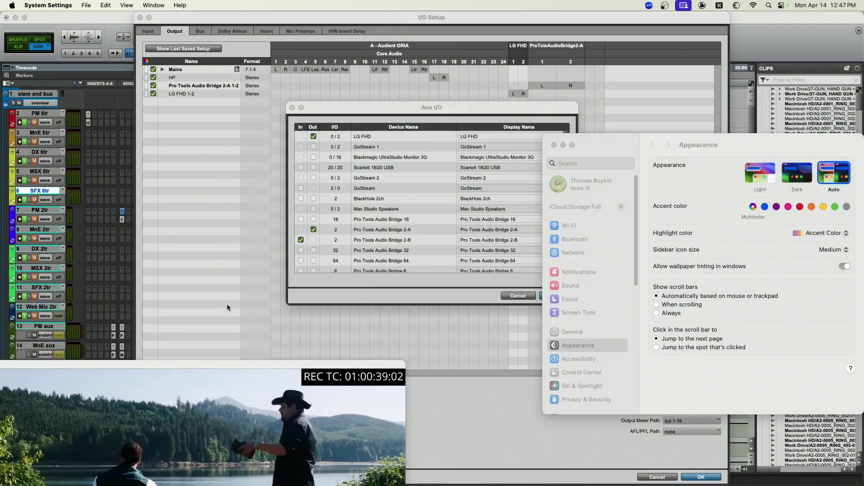
drag(603, 147, 500, 149)
click(470, 286)
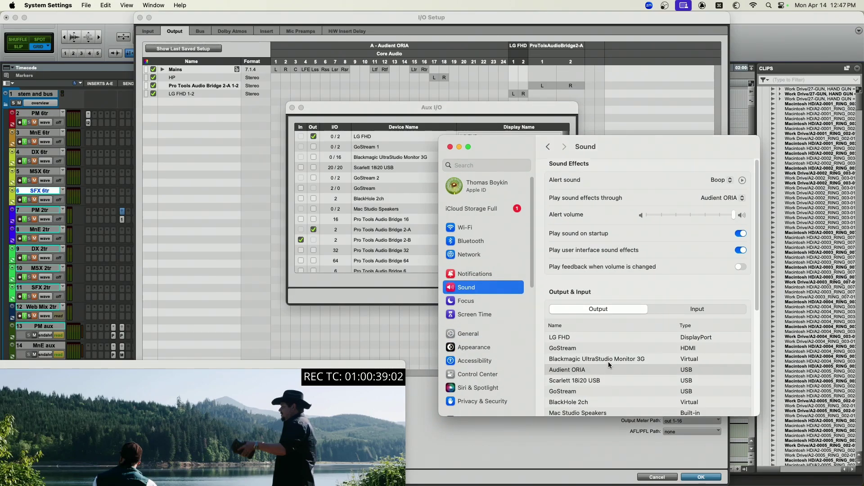
scroll(594, 387, down, 1)
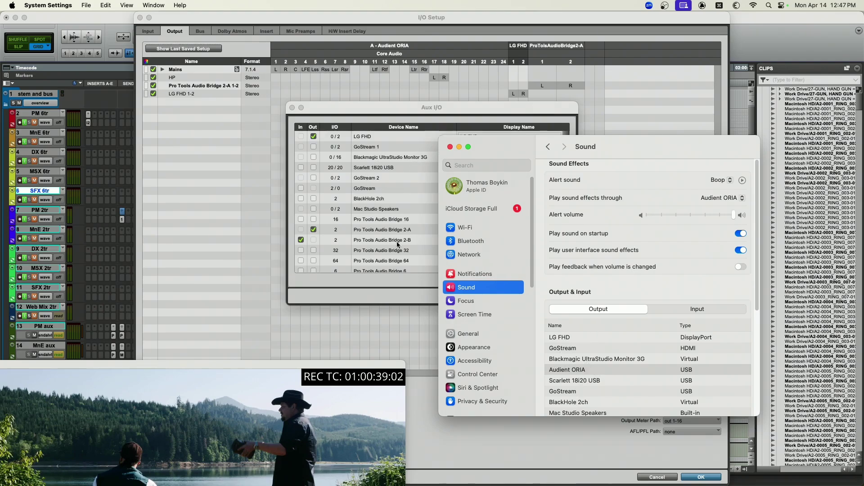
click(450, 147)
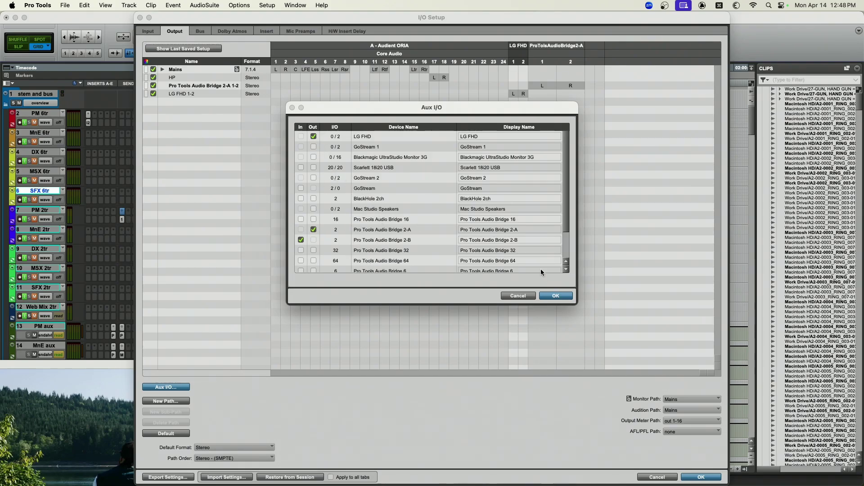
Step: Cancel the Aux I/O dialog, review the Bus tab mappings, and close I/O Setup
click(529, 297)
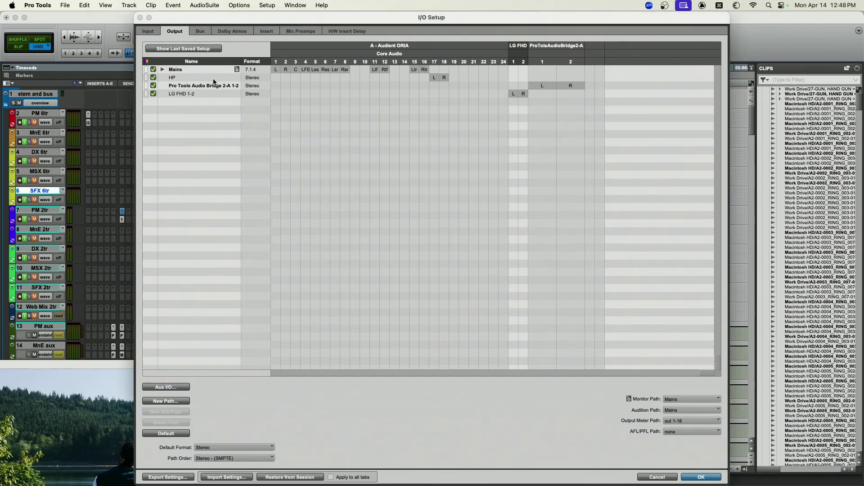
click(200, 31)
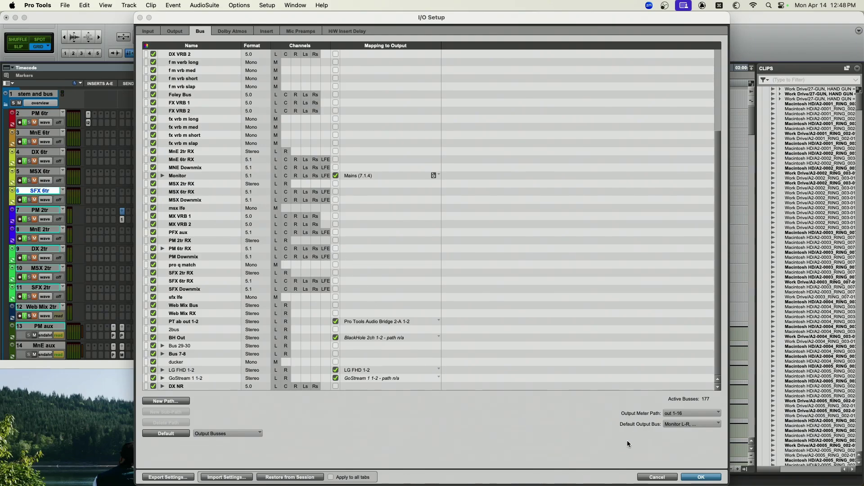
key(Return)
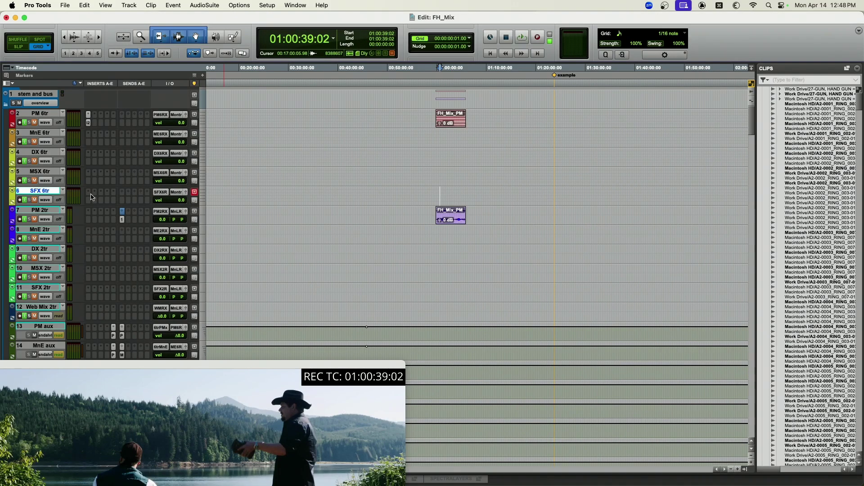
Step: Make the PM 2tr track's send a to PT ab out 1-2 pre-fader
click(123, 221)
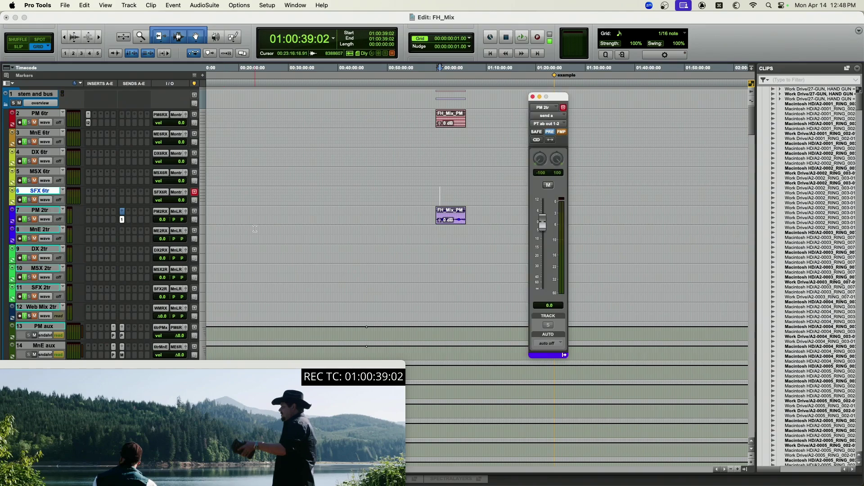
click(551, 133)
drag(365, 363, 814, 4)
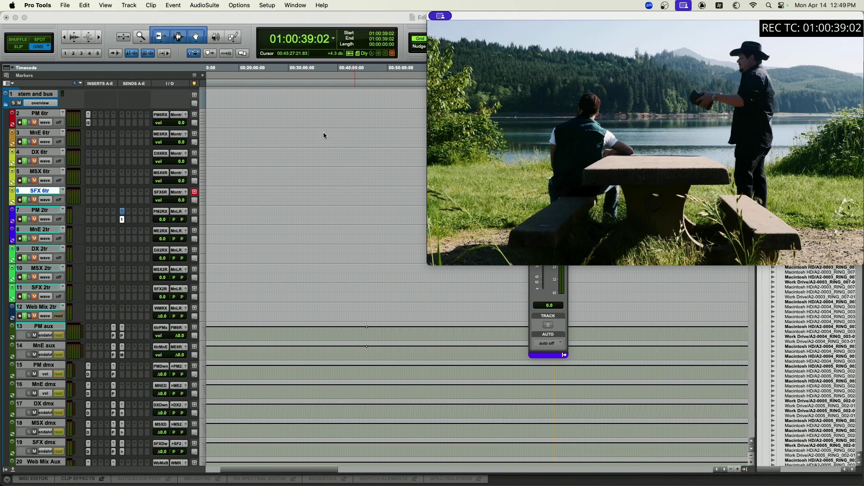
key(super+Tab)
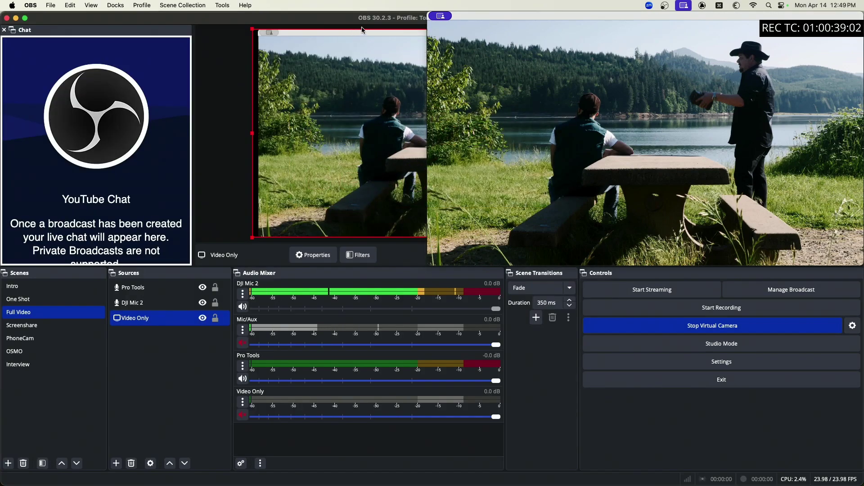
Step: Stop the OBS virtual camera, leaving the Full Video scene shown
drag(471, 18, 105, 90)
key(super+Tab)
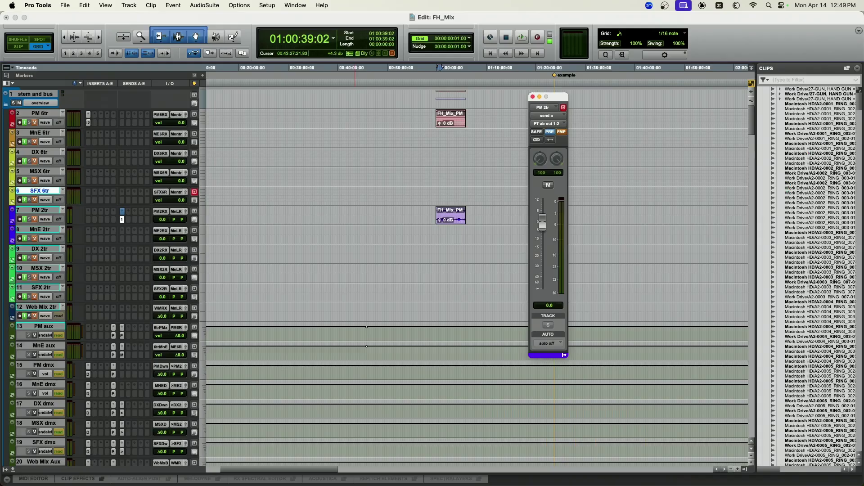
key(super+Tab)
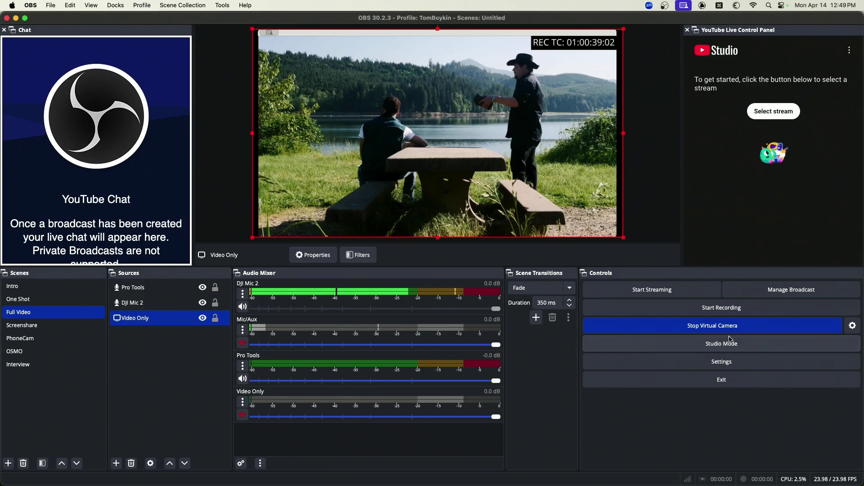
click(715, 331)
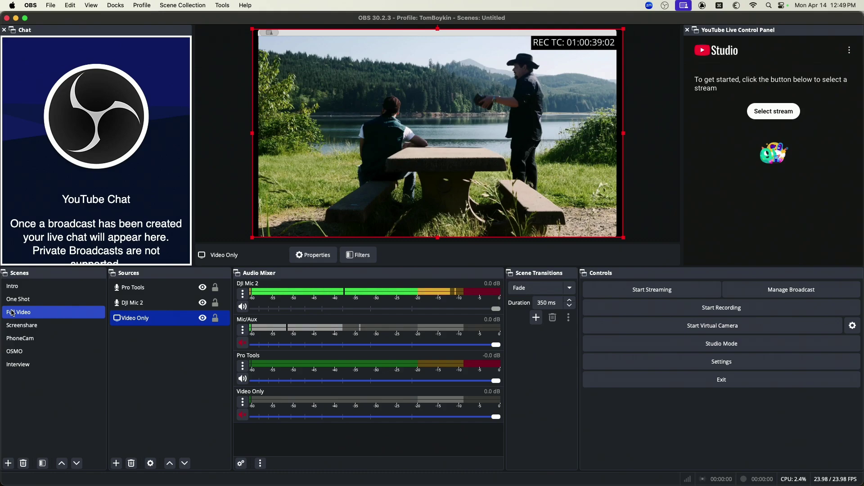
super+click(147, 288)
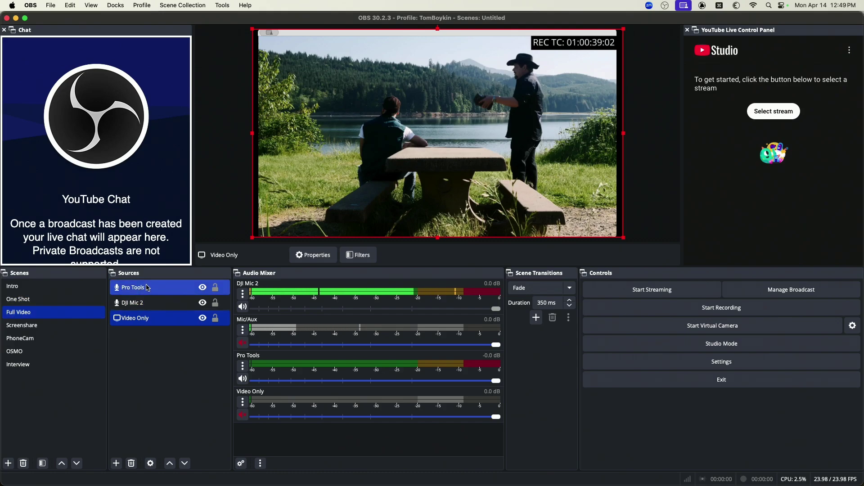
Step: Confirm the Pro Tools audio source uses the Pro Tools Audio Bridge 2-A device
double_click(147, 288)
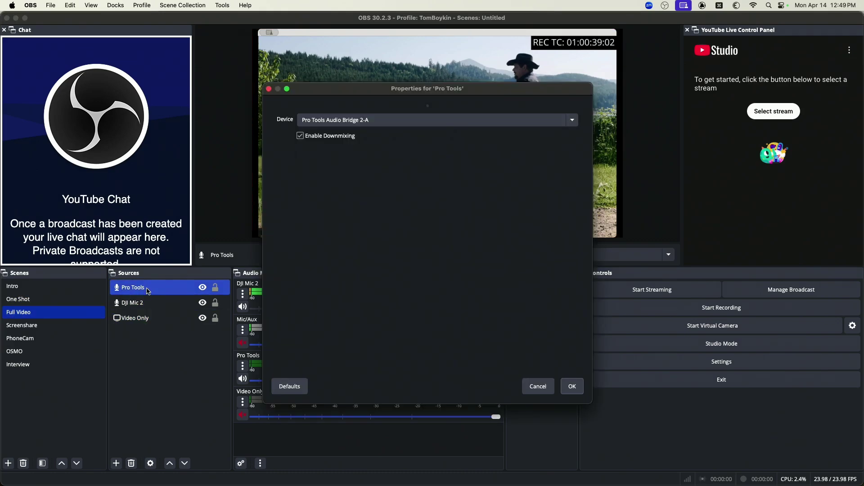
click(324, 127)
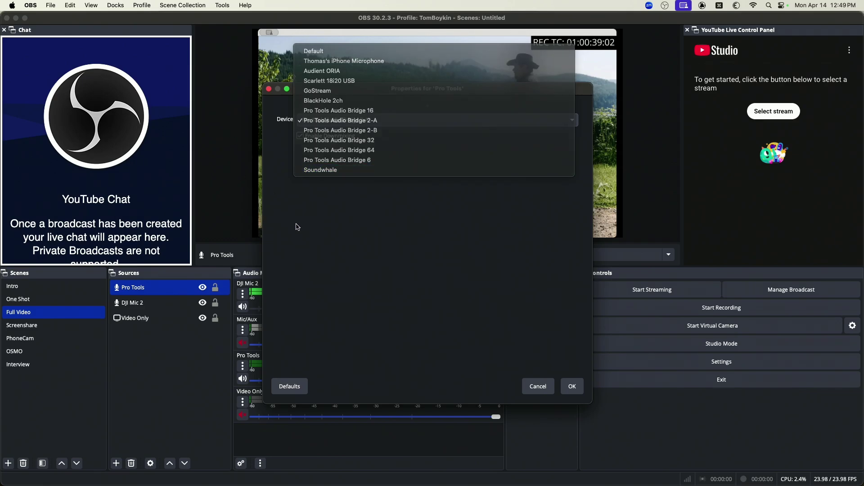
click(239, 234)
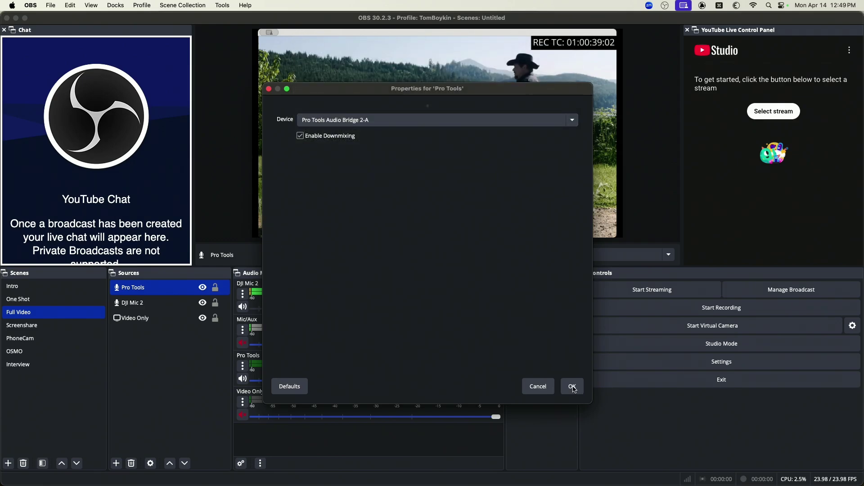
click(538, 387)
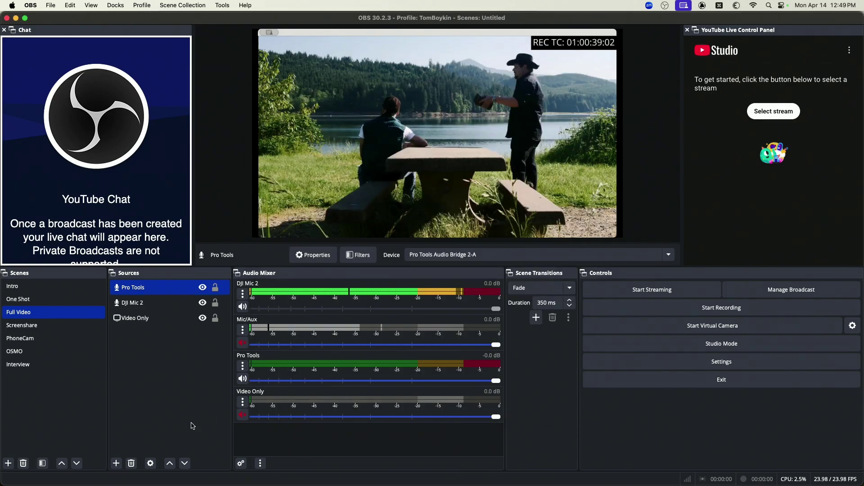
Step: Hide the Mic/Aux and Video Only channels from the OBS Audio Mixer
right_click(170, 363)
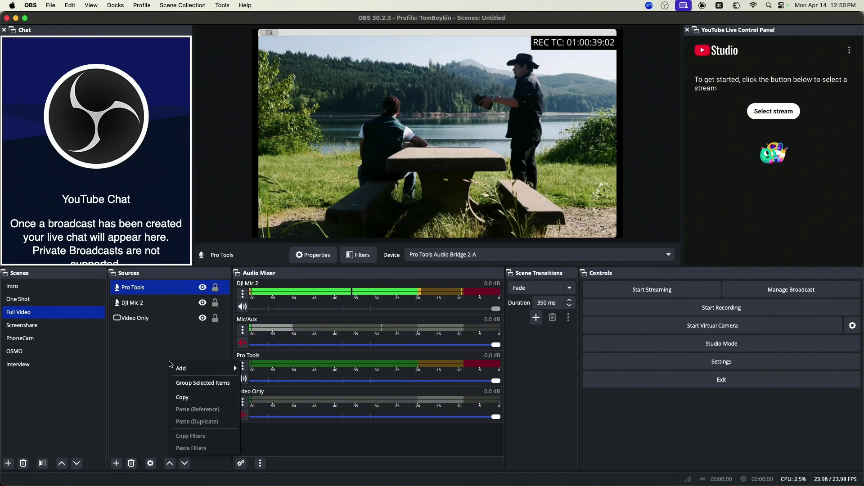
mouse_move(186, 370)
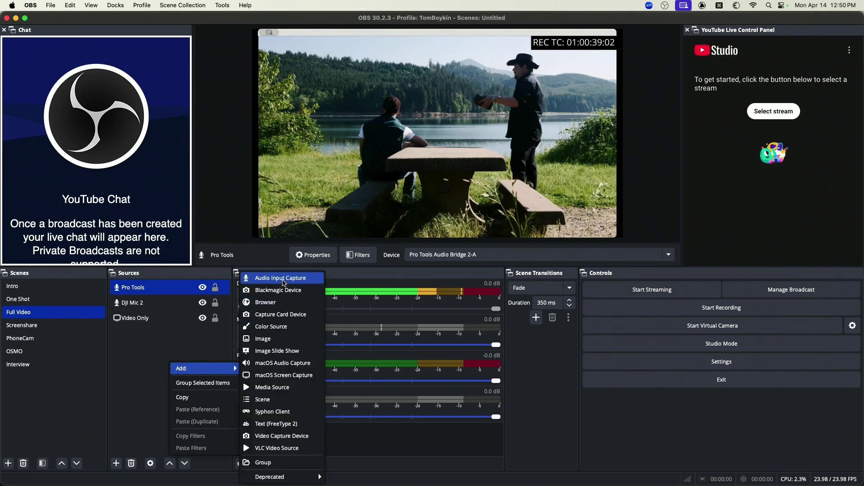
click(101, 372)
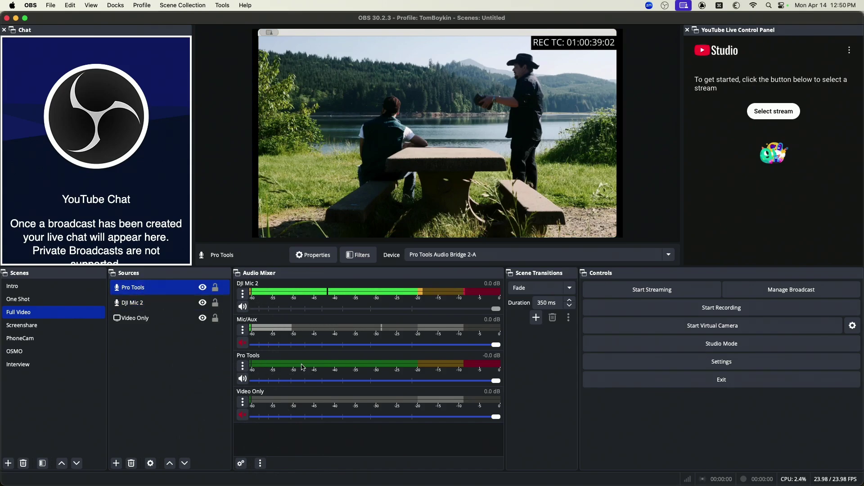
right_click(299, 323)
click(318, 353)
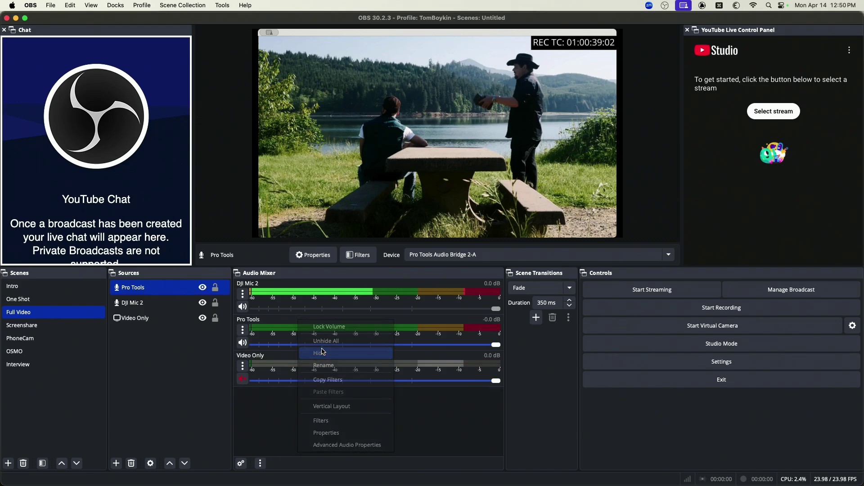
right_click(308, 359)
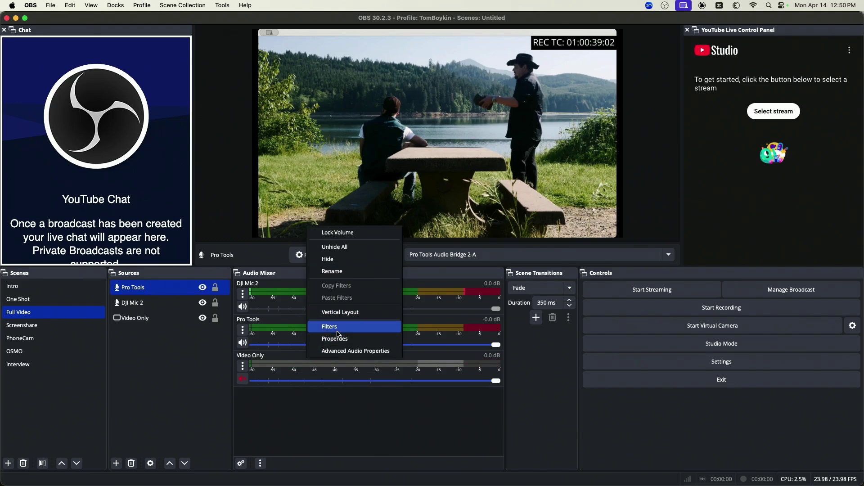
click(333, 259)
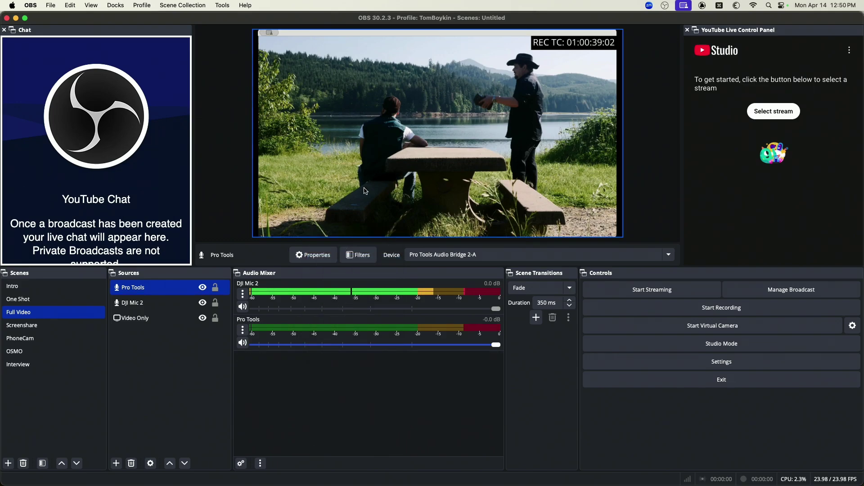
Step: Play Pro Tools from 01:00:28:04 to check the Pro Tools meter in OBS, then stop
key(super+Tab)
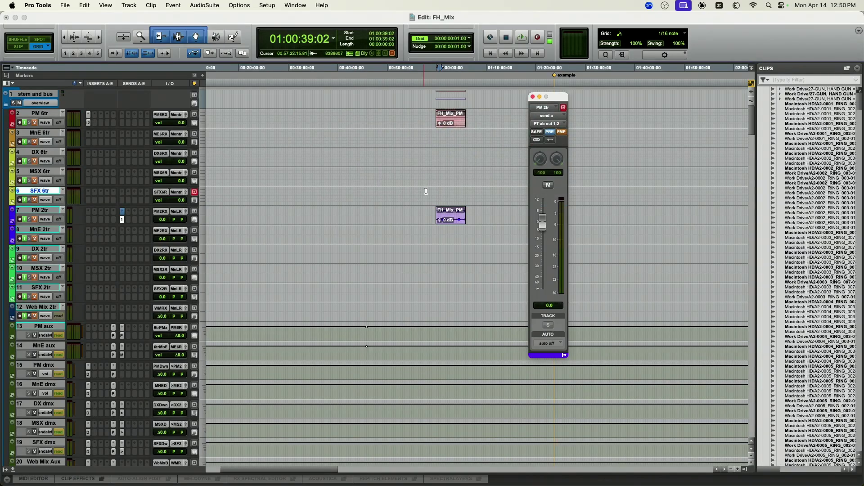
click(439, 191)
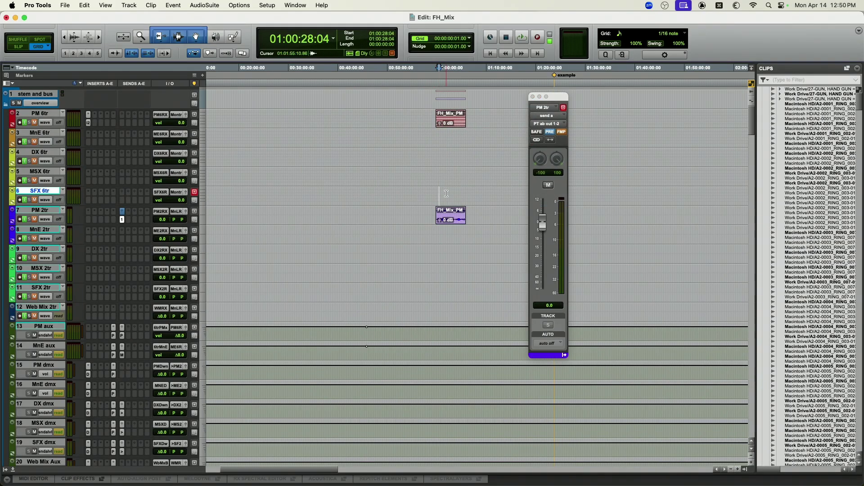
key(space)
key(super+Tab)
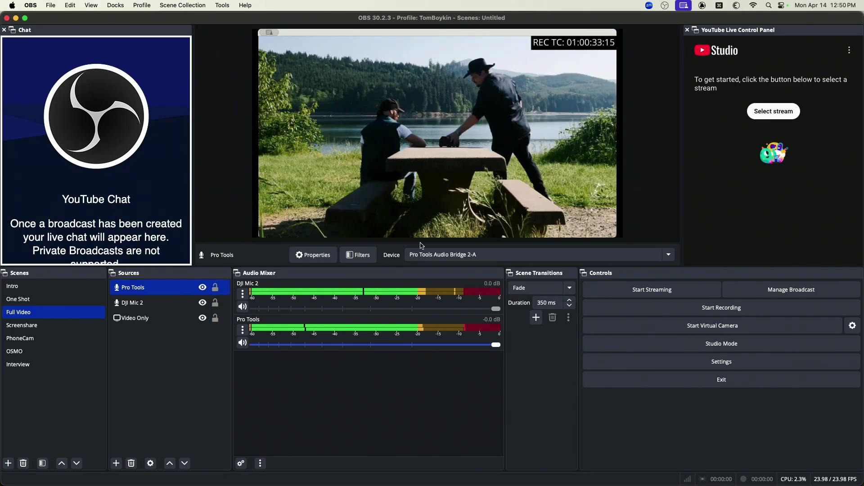
key(super+Tab)
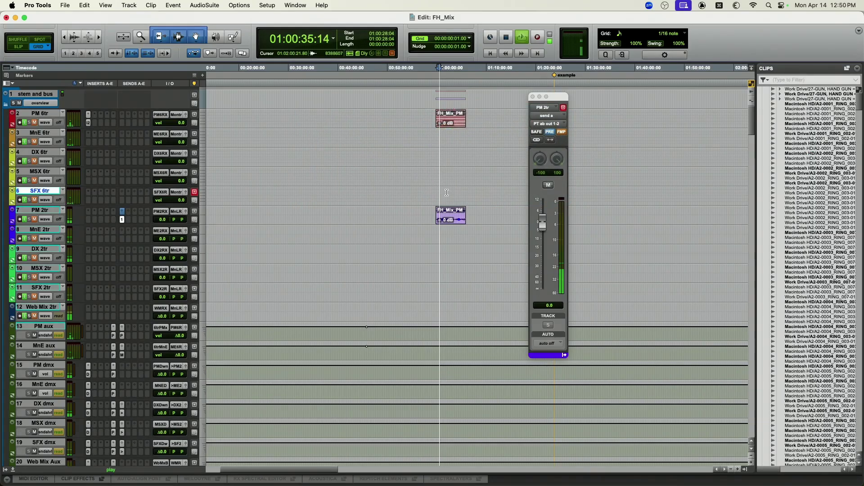
key(space)
key(super+Tab)
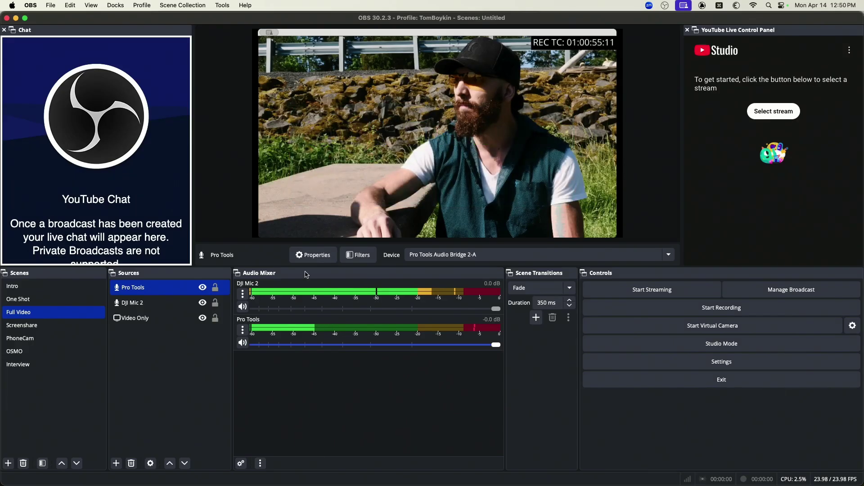
Step: Check the mixer's hidden-channel options and start, then cancel, a new Audio Input Capture source
super+click(216, 320)
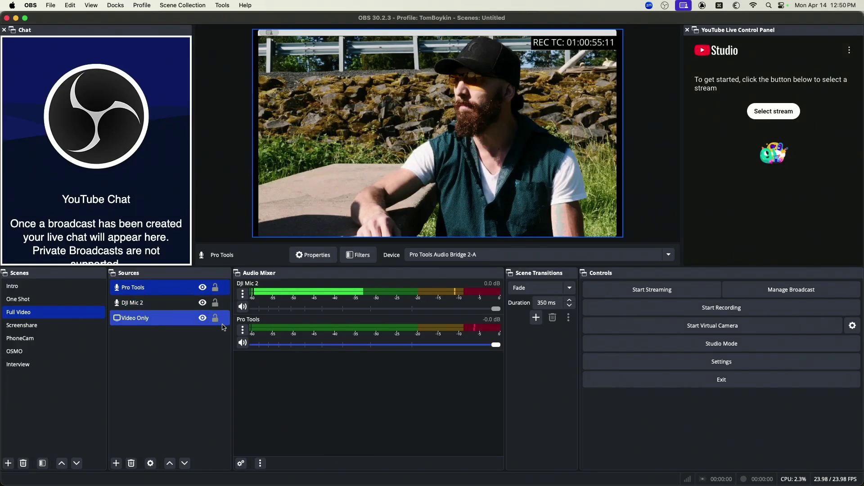
super+click(222, 325)
right_click(287, 363)
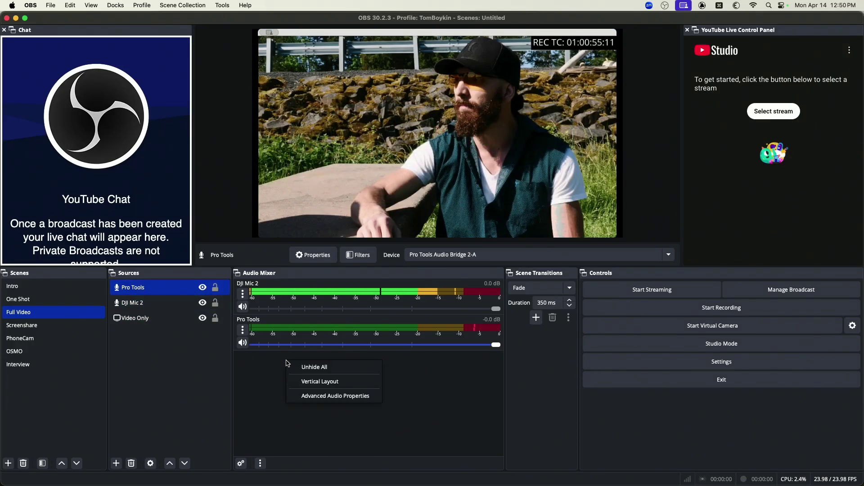
click(267, 372)
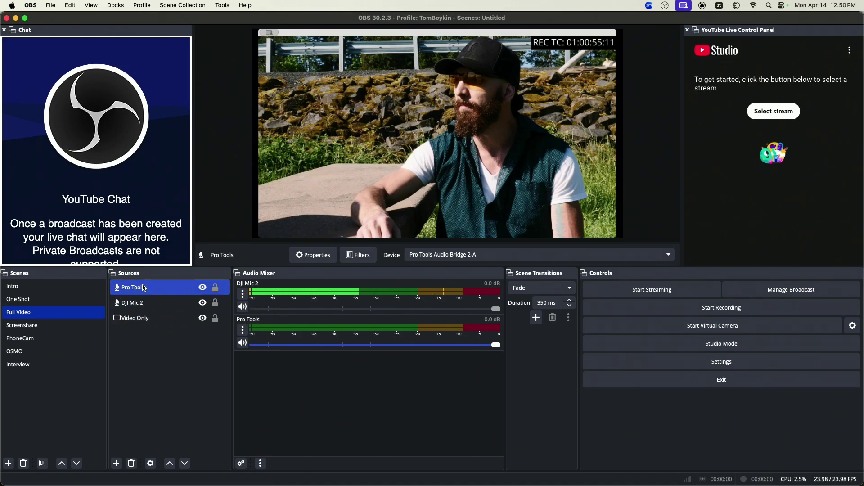
click(116, 464)
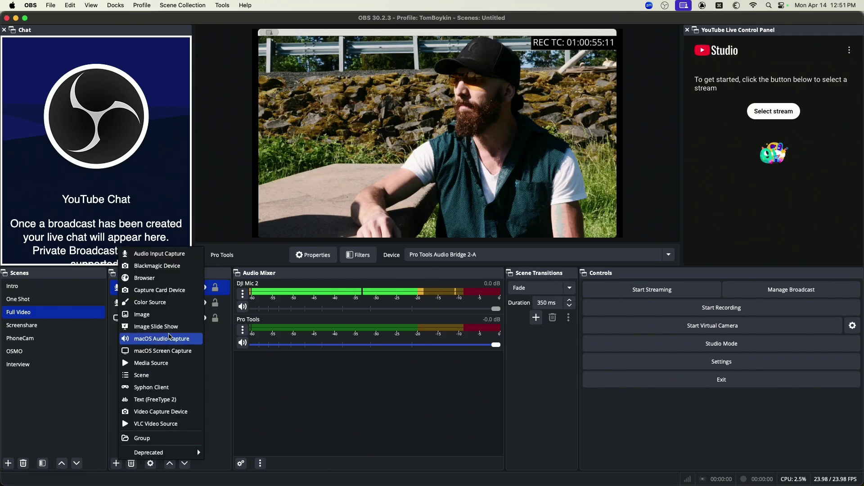
click(165, 256)
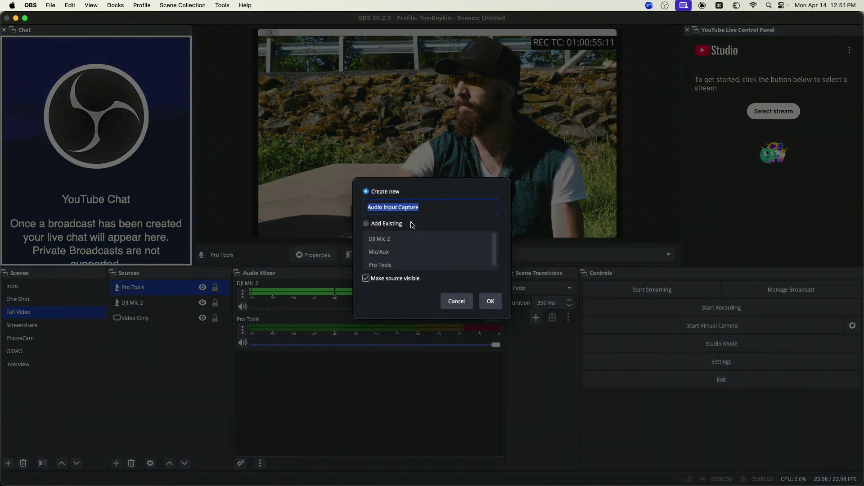
click(456, 302)
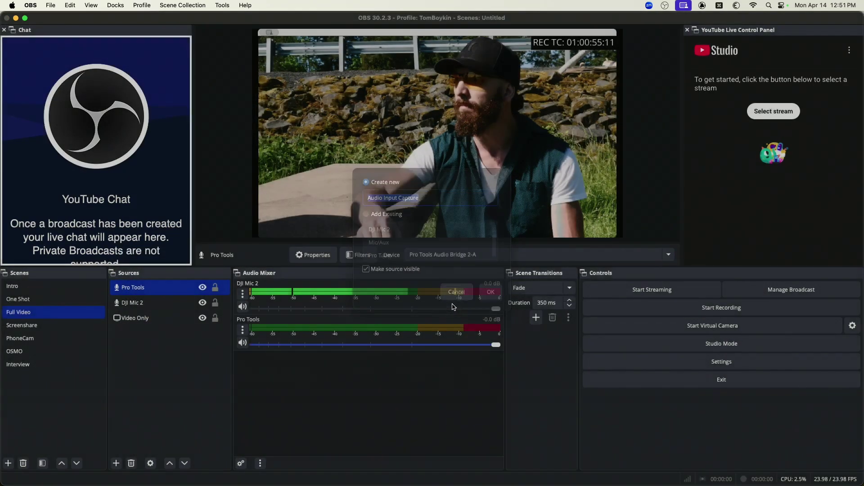
click(148, 321)
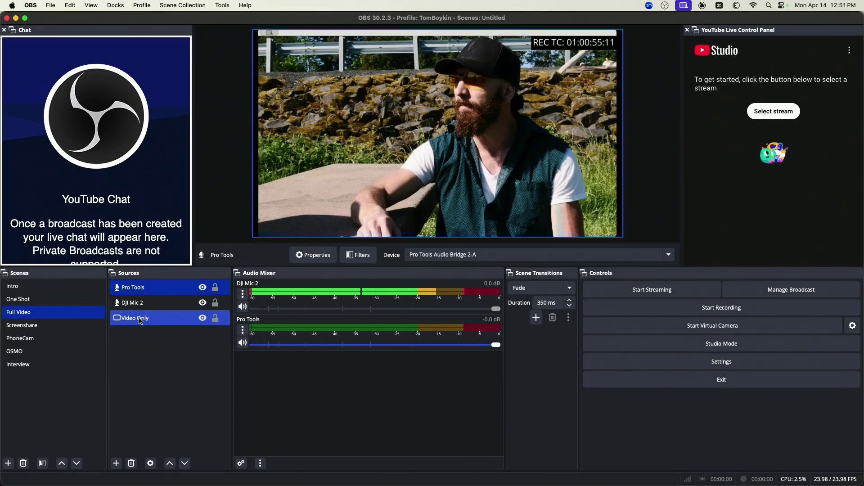
double_click(140, 321)
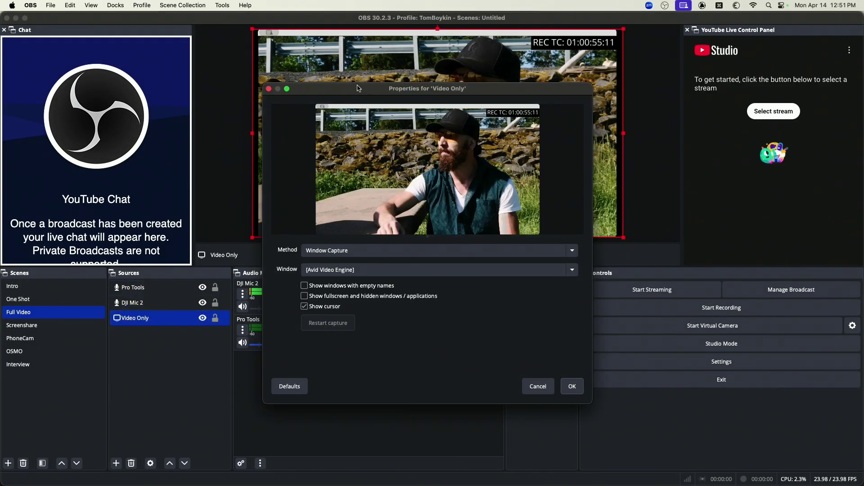
drag(358, 91, 340, 75)
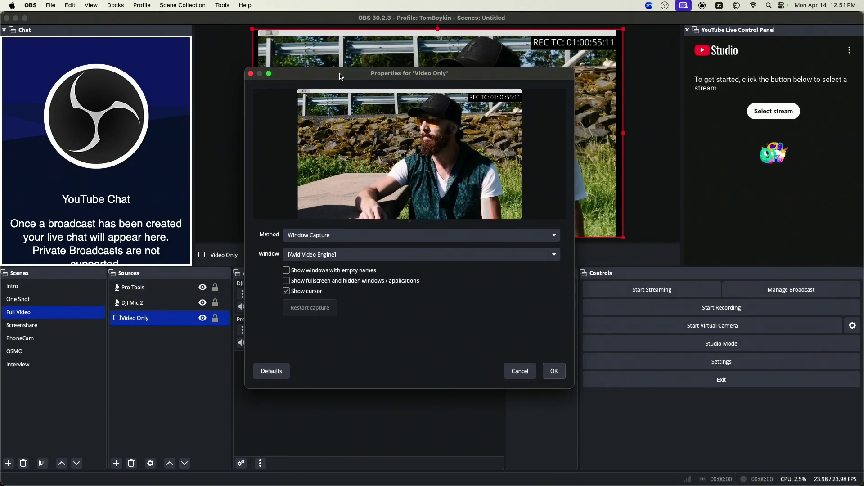
click(340, 235)
click(332, 237)
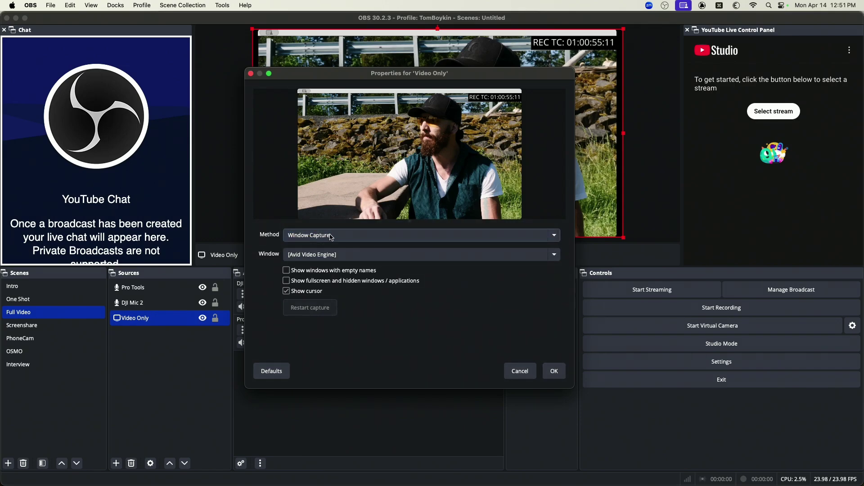
click(335, 261)
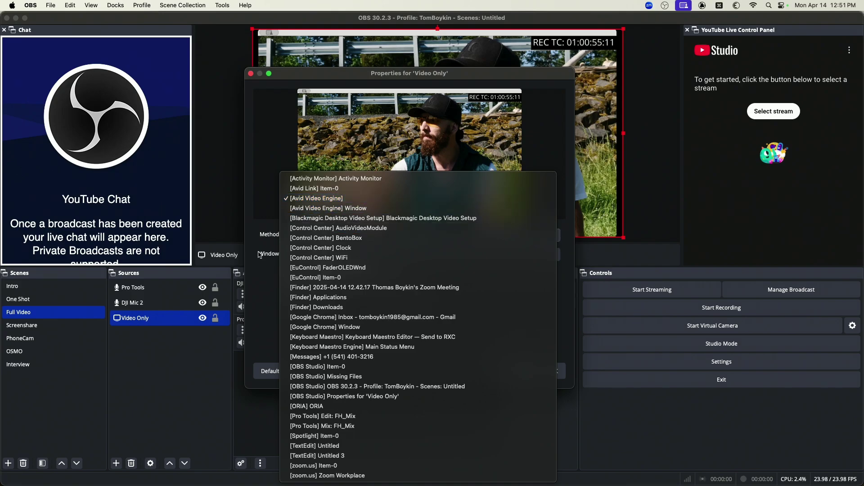
click(323, 199)
click(331, 236)
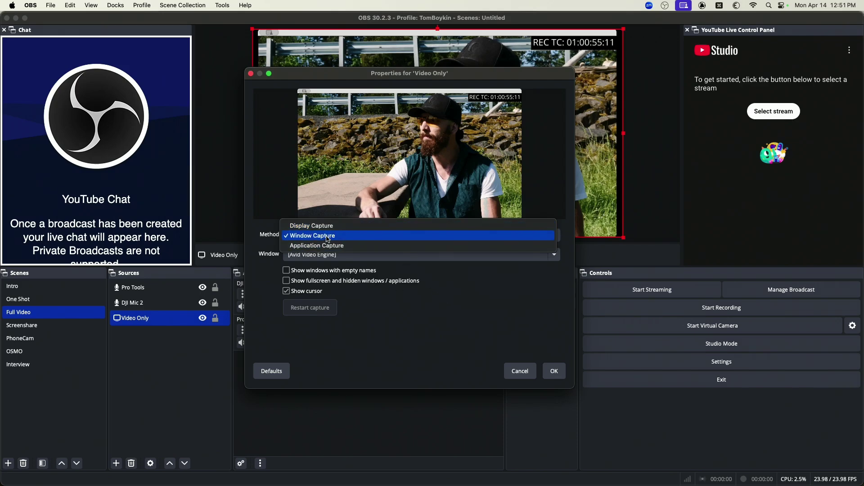
click(447, 307)
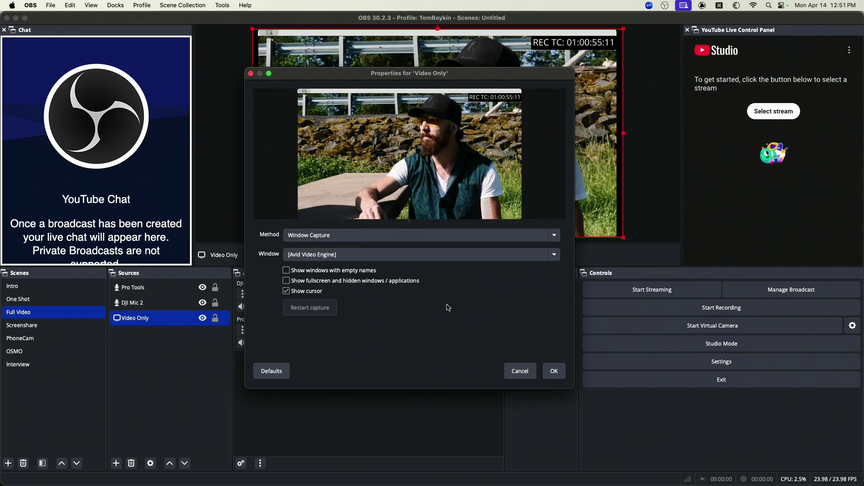
click(521, 372)
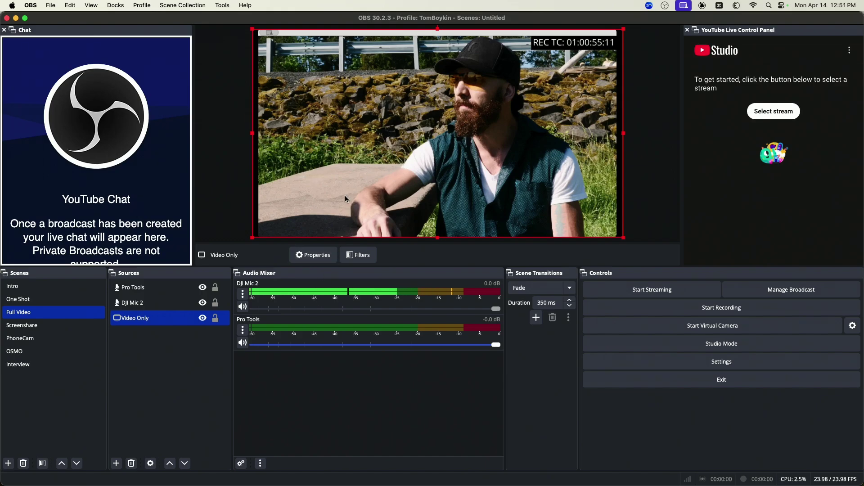
Step: In the One Shot scene, confirm the Phone source uses the iPhone camera, then return to Full Video
click(25, 300)
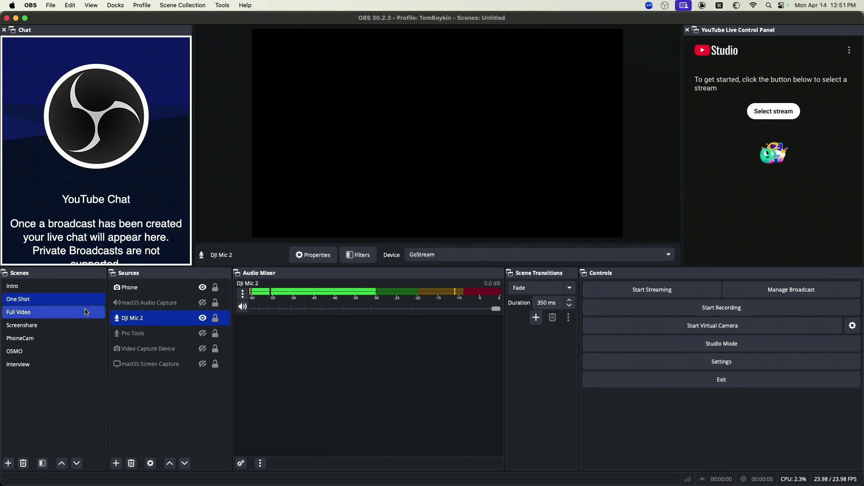
super+click(157, 293)
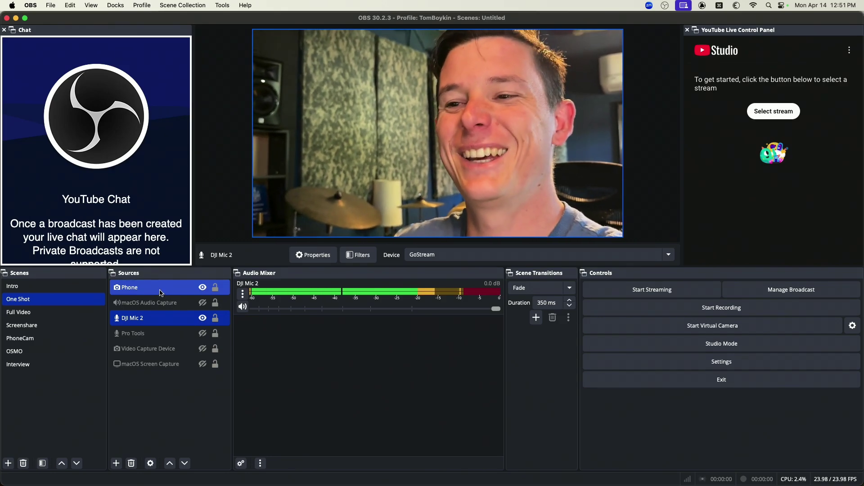
double_click(156, 292)
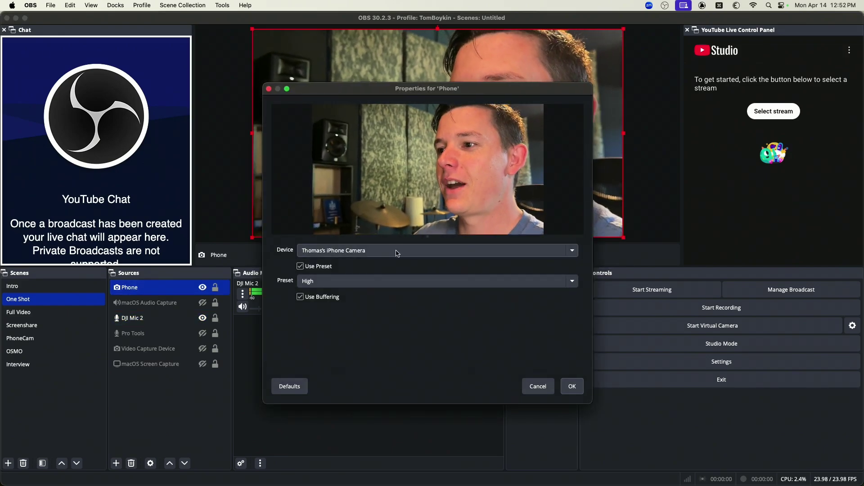
click(397, 251)
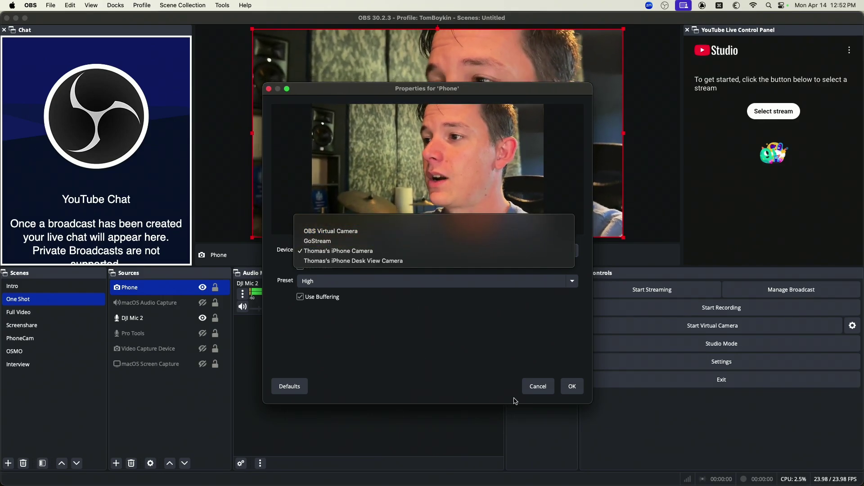
click(527, 390)
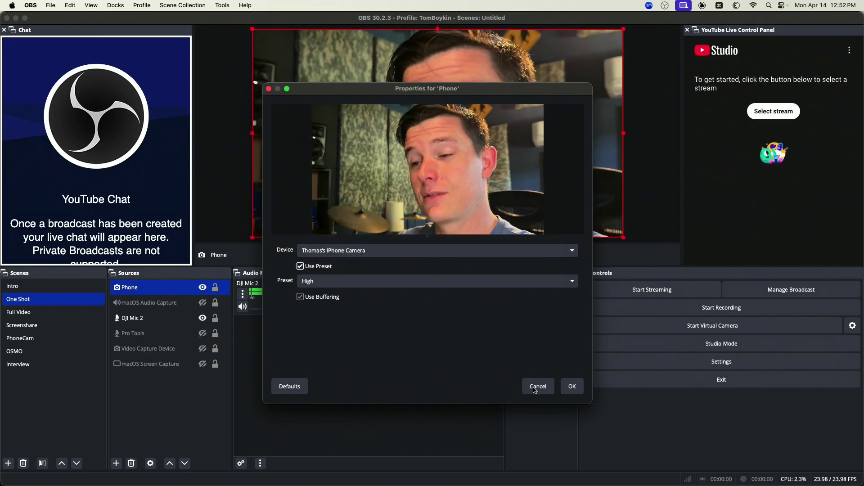
click(535, 390)
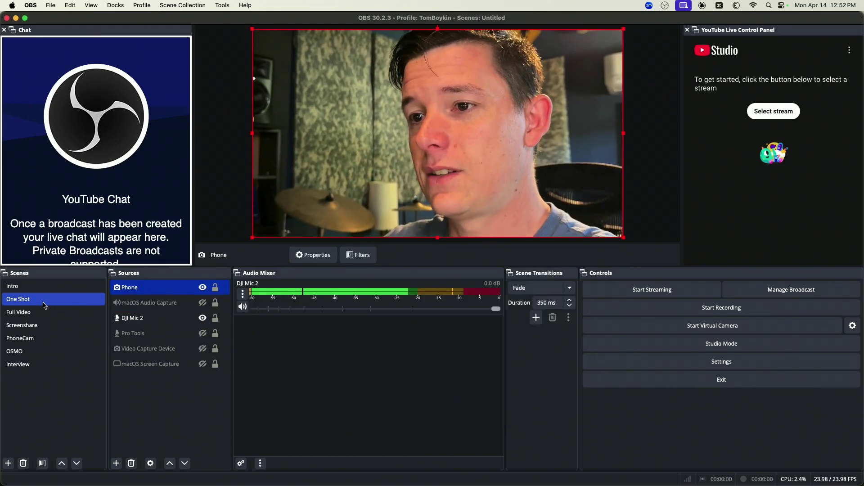
click(31, 313)
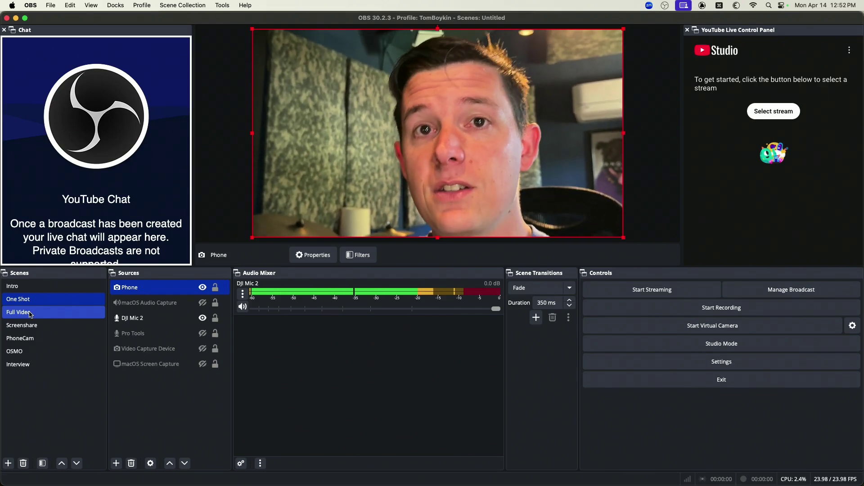
Step: Switch OBS to the Full Video scene with its Pro Tools, DJI Mic 2 and Video Only sources
click(31, 314)
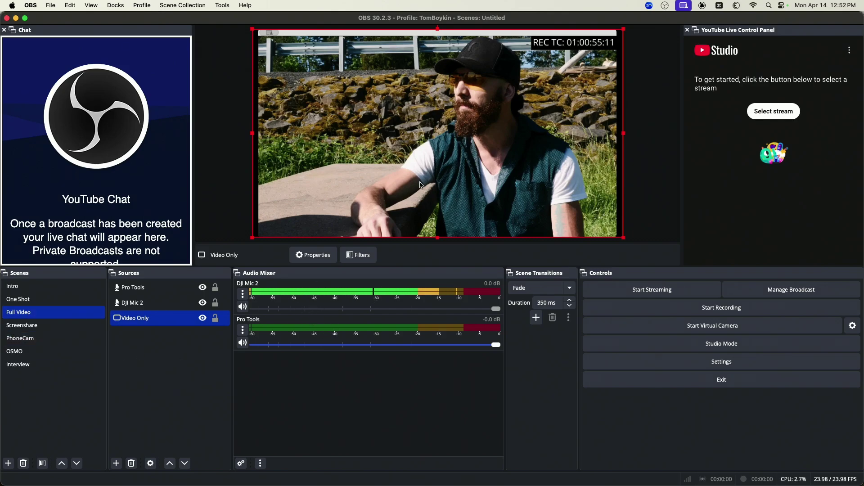
click(14, 301)
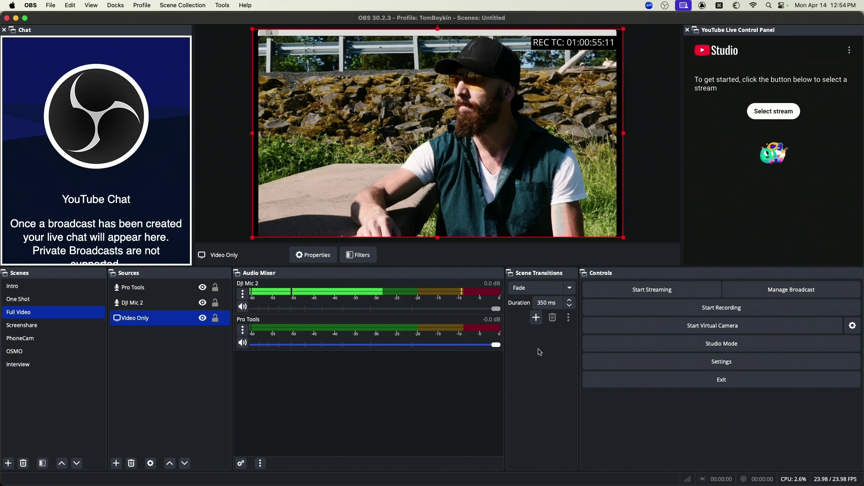
Step: Set the OBS audio Monitoring Device to BlackHole 2ch and confirm the settings
click(693, 361)
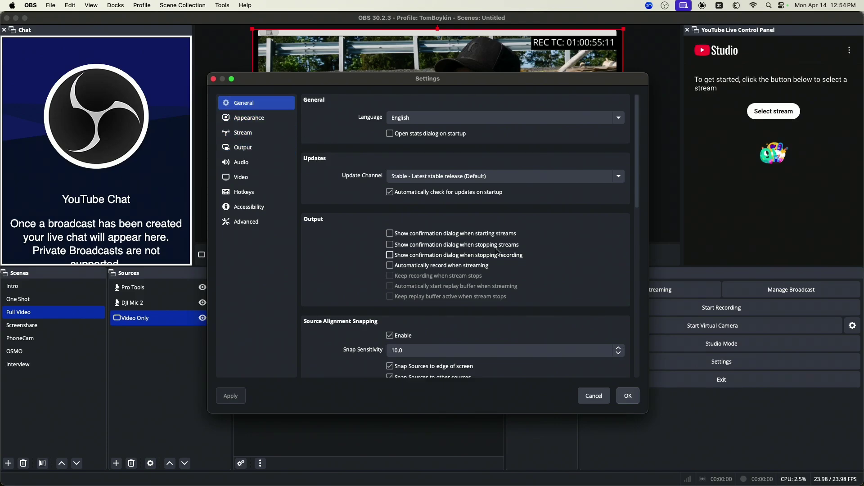
click(264, 168)
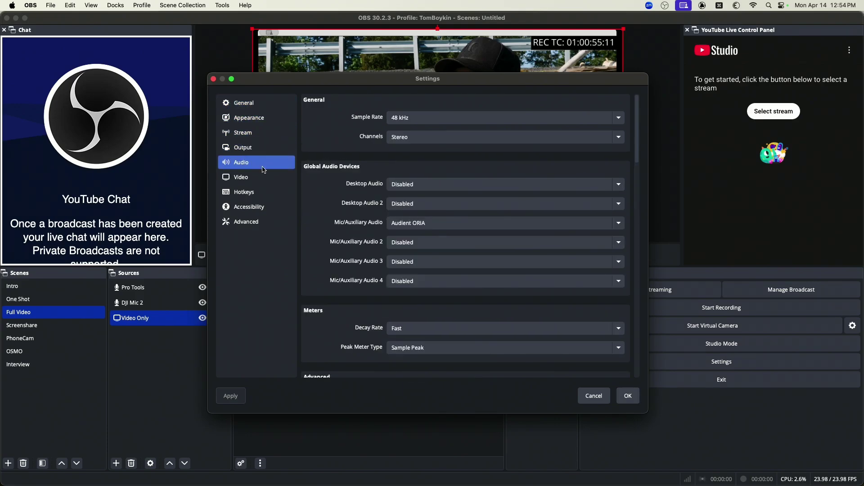
scroll(343, 176, down, 5)
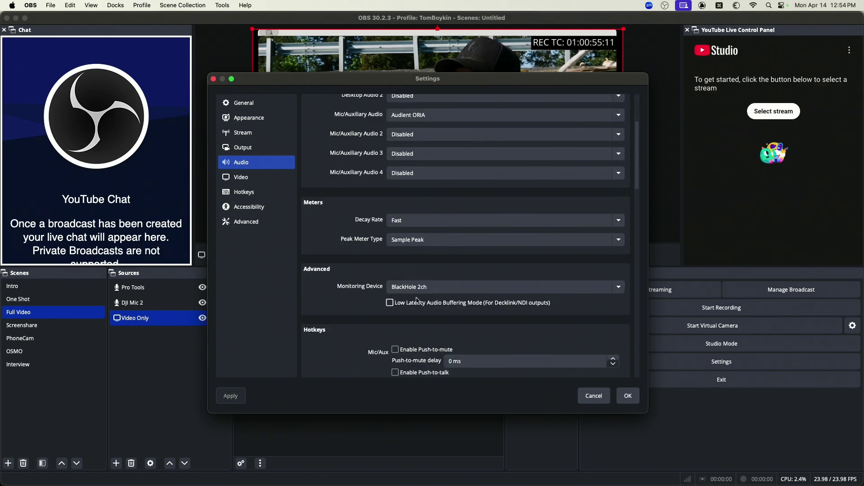
click(417, 293)
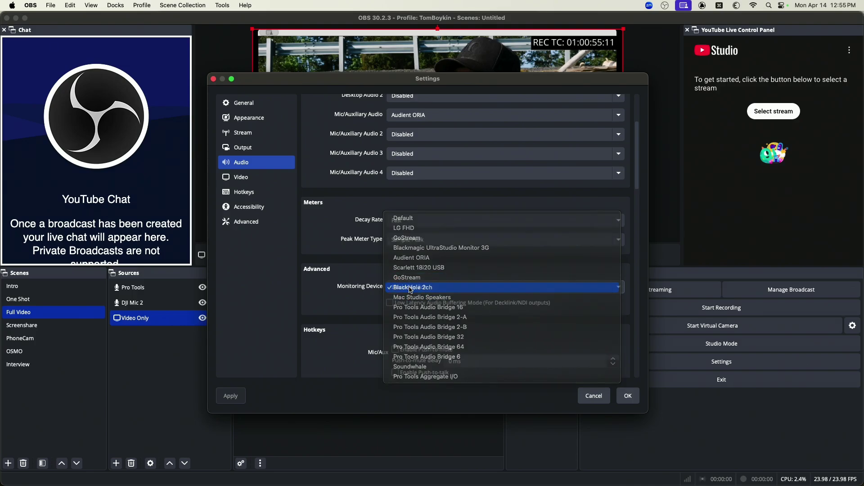
click(410, 290)
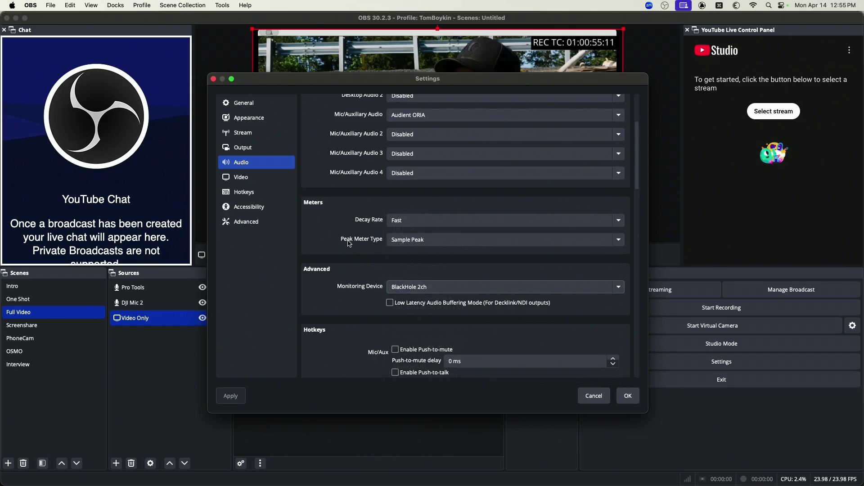
click(629, 395)
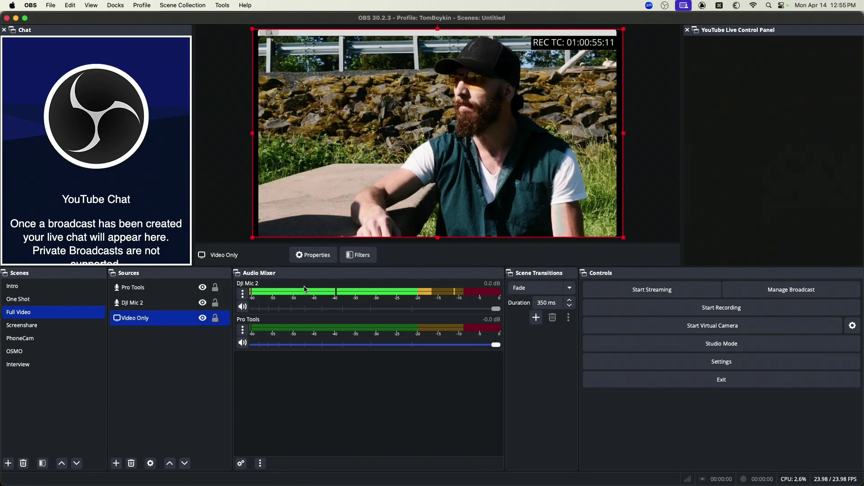
Step: Review source monitoring in Advanced Audio Properties, then start the OBS virtual camera
right_click(306, 290)
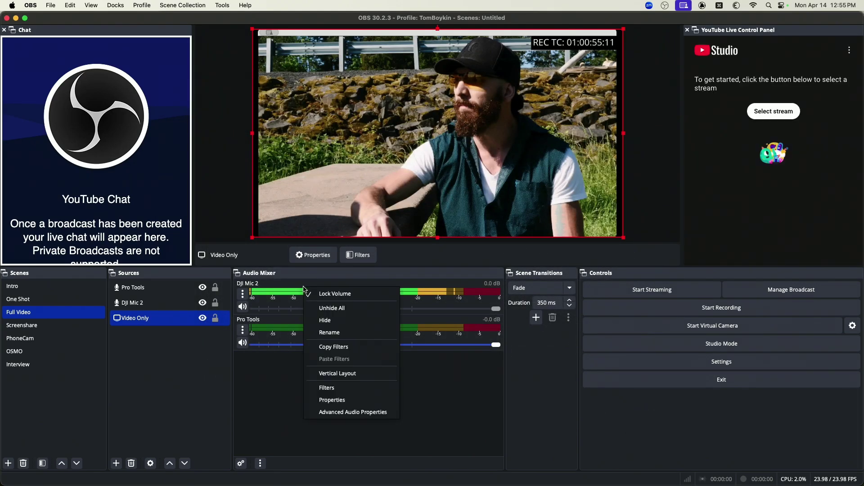
click(350, 412)
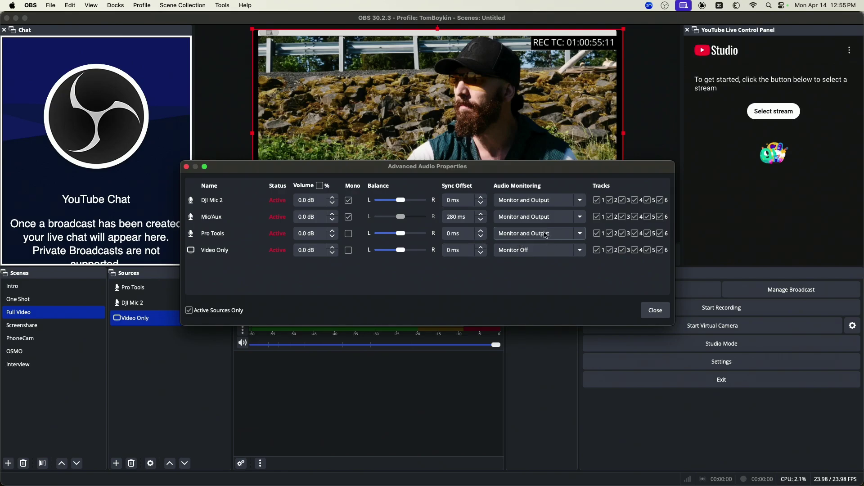
click(655, 311)
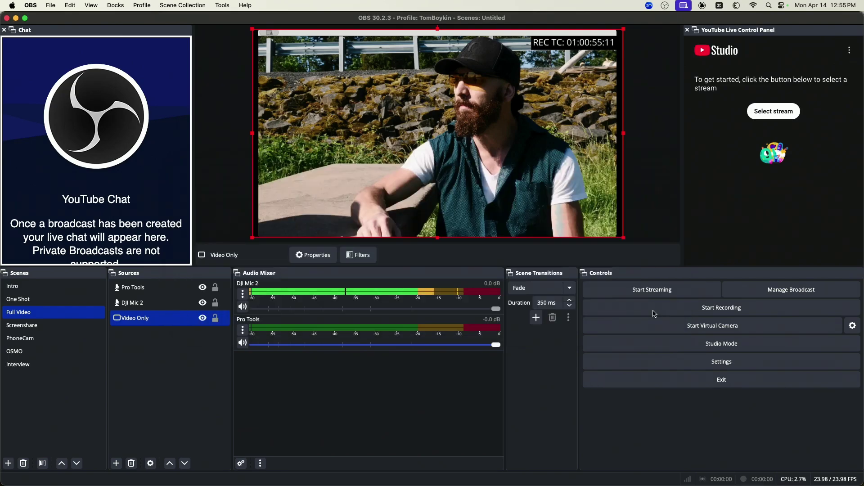
click(676, 325)
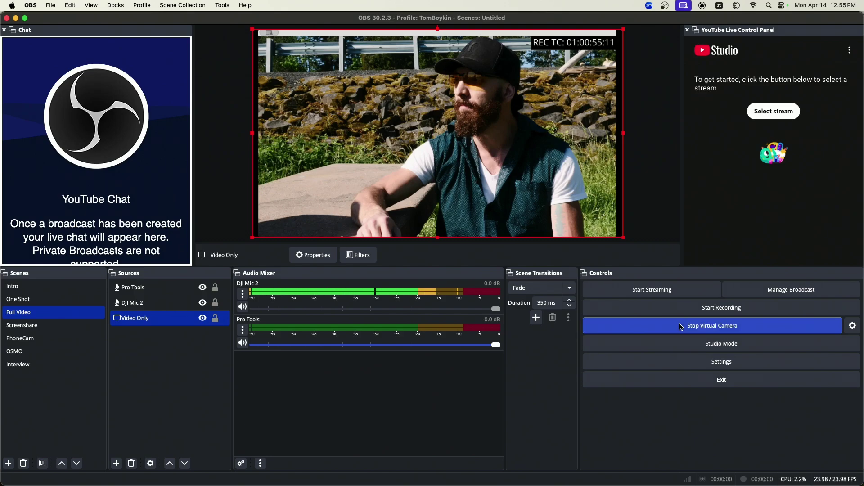
key(super+Tab)
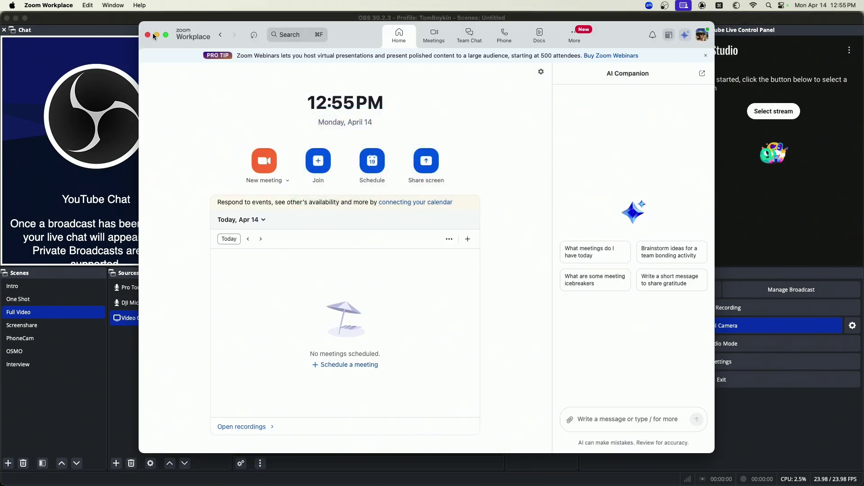
Step: Select OBS Virtual Camera as the camera in Zoom's Video settings
click(63, 6)
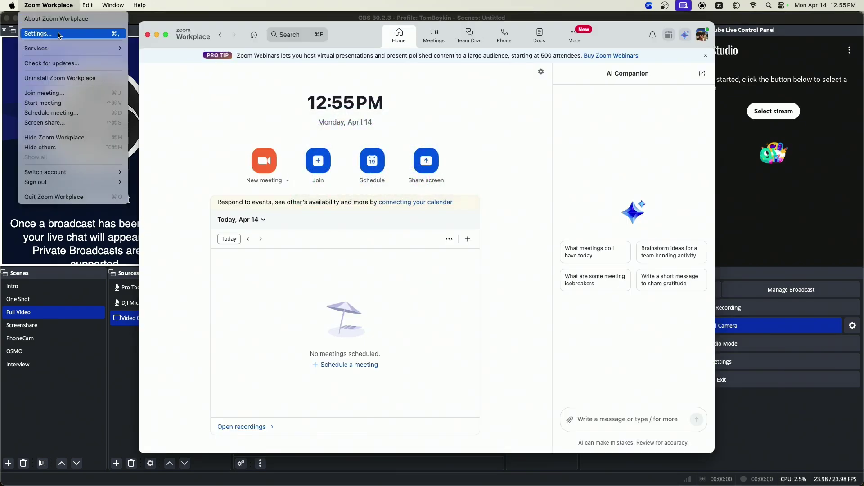
click(42, 34)
drag(421, 164, 399, 97)
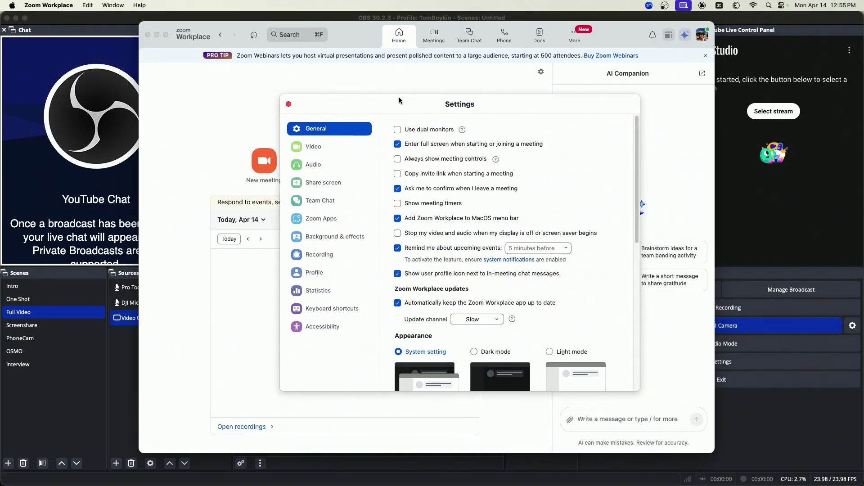
click(347, 148)
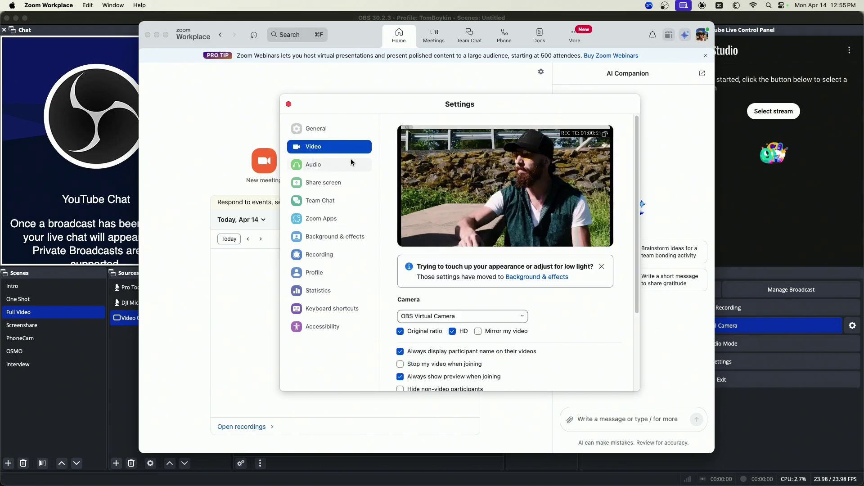
click(441, 317)
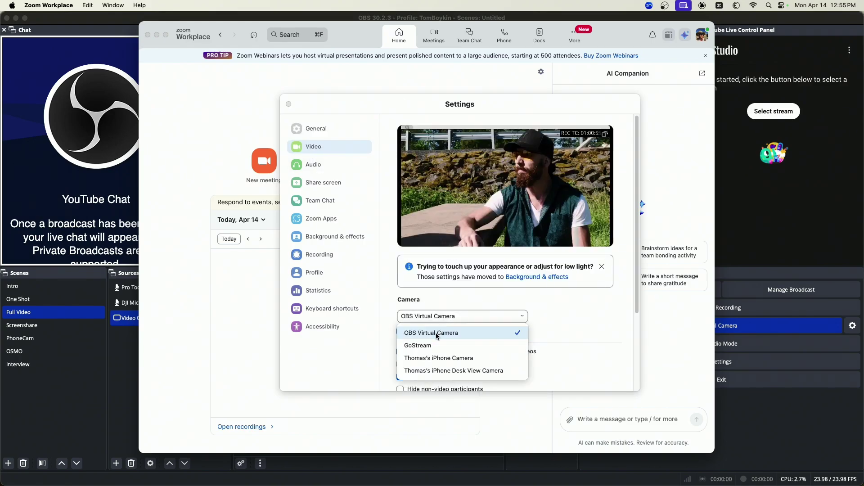
click(437, 334)
scroll(506, 299, down, 1)
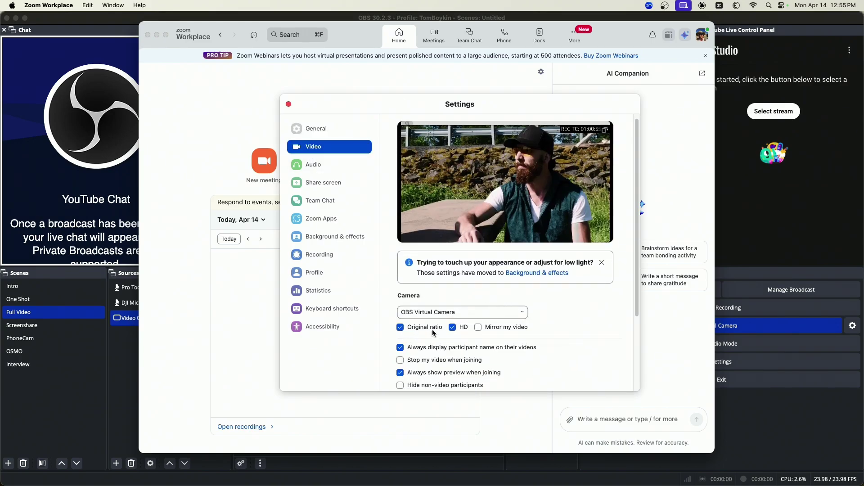
click(310, 165)
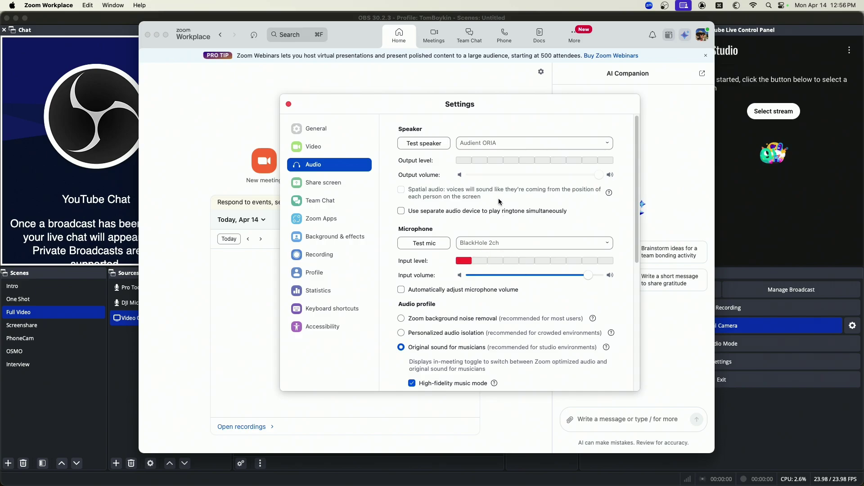
Step: Scroll Zoom's Audio settings to check the BlackHole 2ch mic and Original sound for musicians
scroll(454, 272, down, 2)
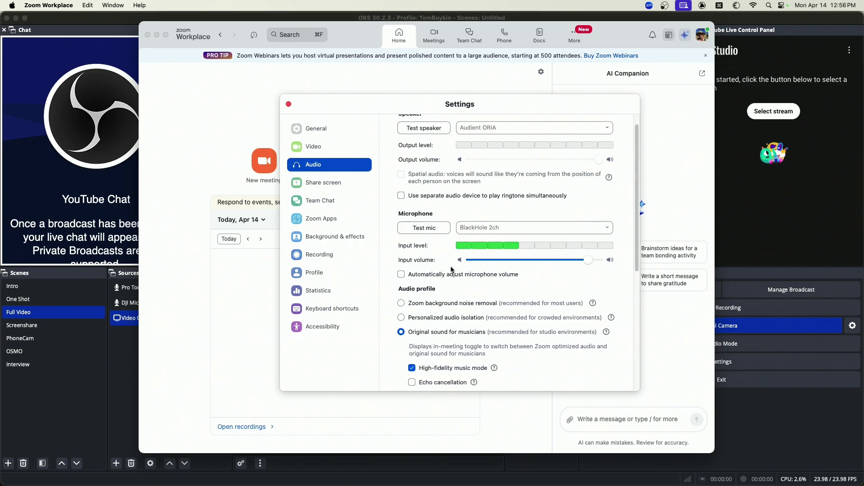
Step: Review the musician audio options: high-fidelity music mode, stereo on, echo cancellation off
scroll(452, 269, down, 2)
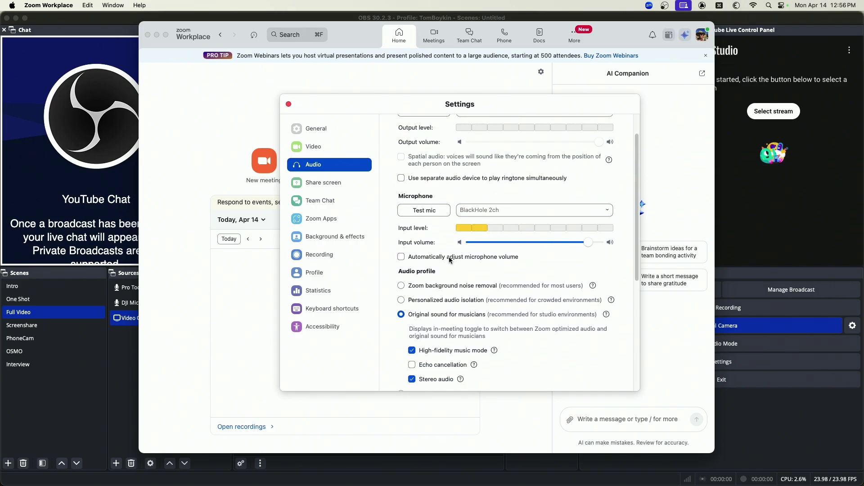
scroll(450, 260, down, 1)
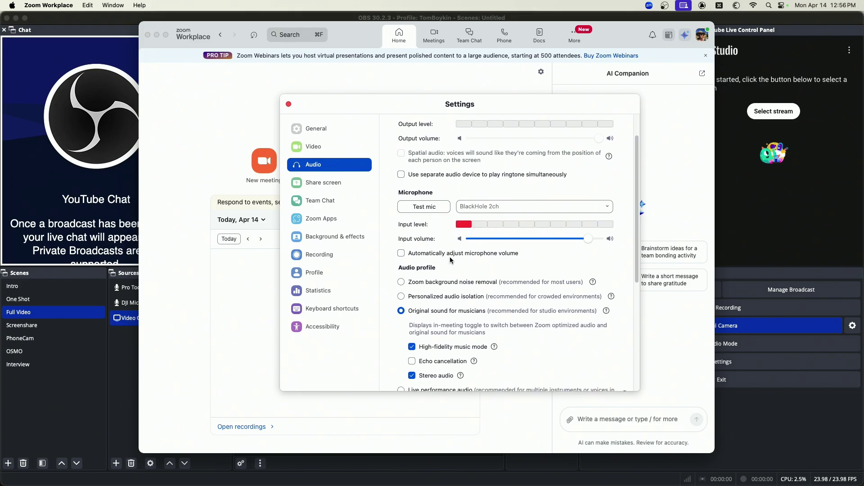
scroll(450, 261, down, 2)
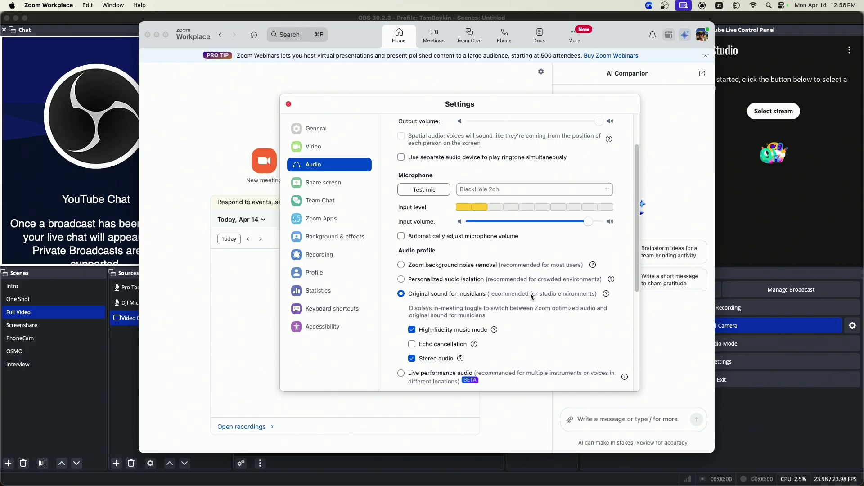
scroll(442, 303, down, 1)
scroll(443, 304, down, 2)
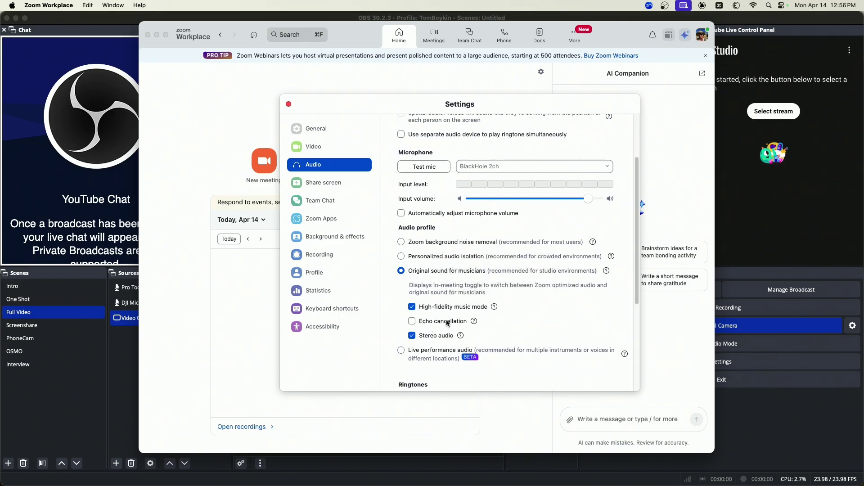
scroll(434, 315, down, 2)
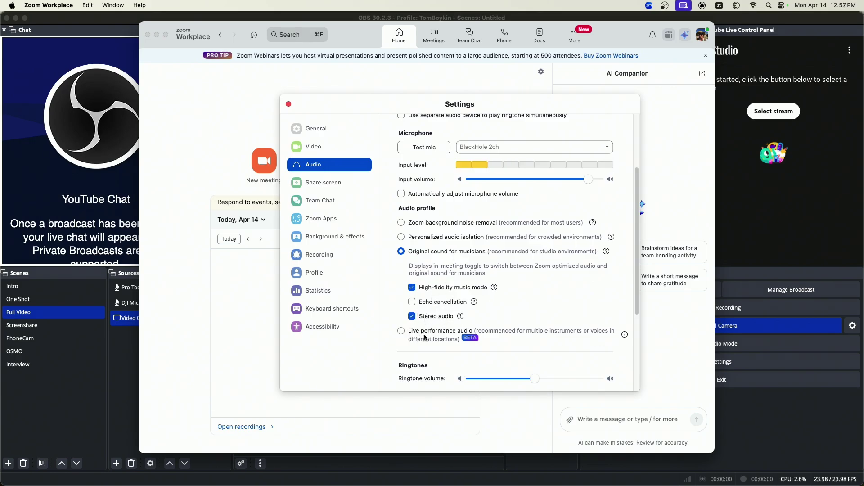
scroll(428, 341, down, 2)
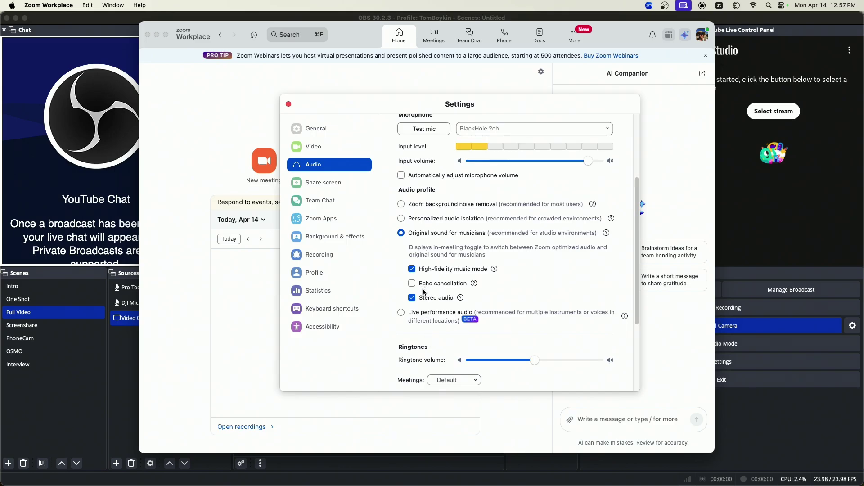
scroll(461, 278, up, 1)
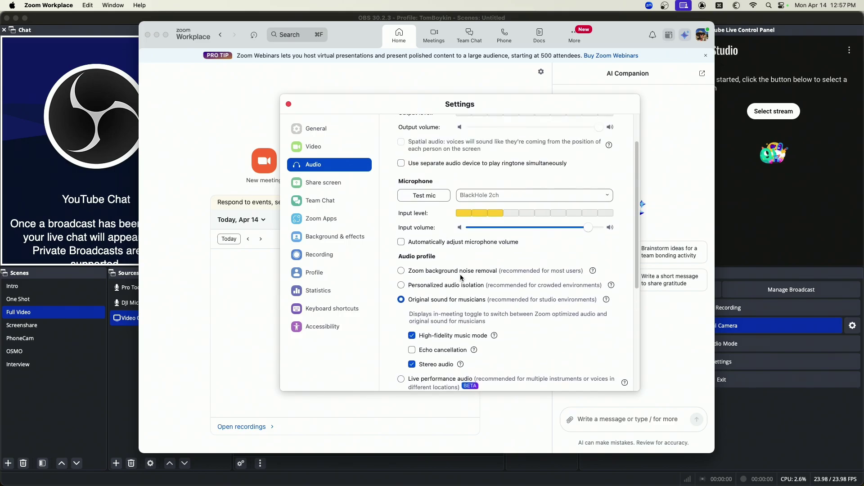
scroll(461, 278, down, 1)
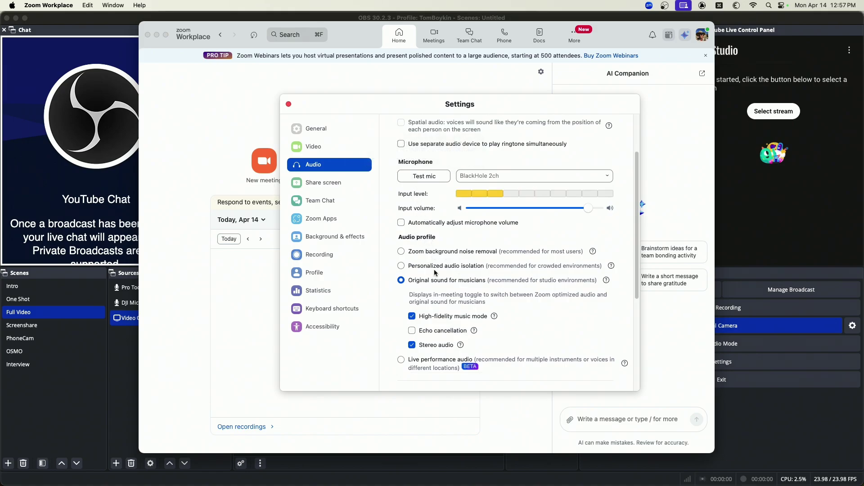
scroll(447, 279, down, 1)
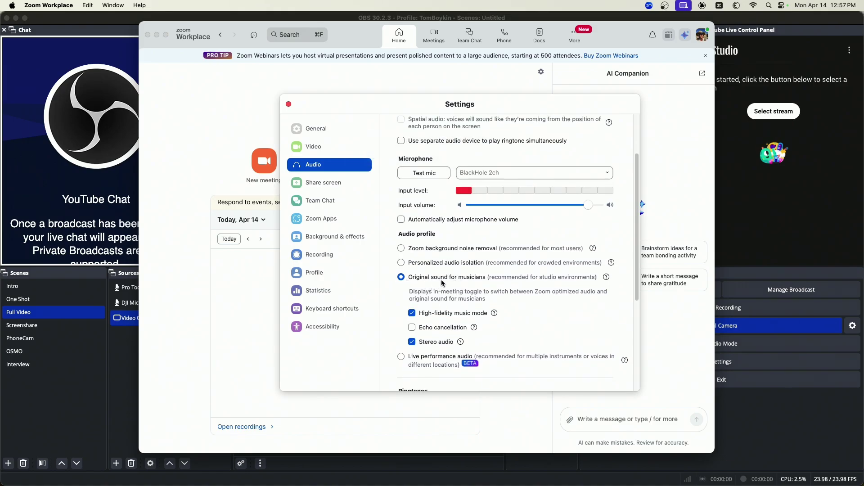
scroll(443, 283, down, 1)
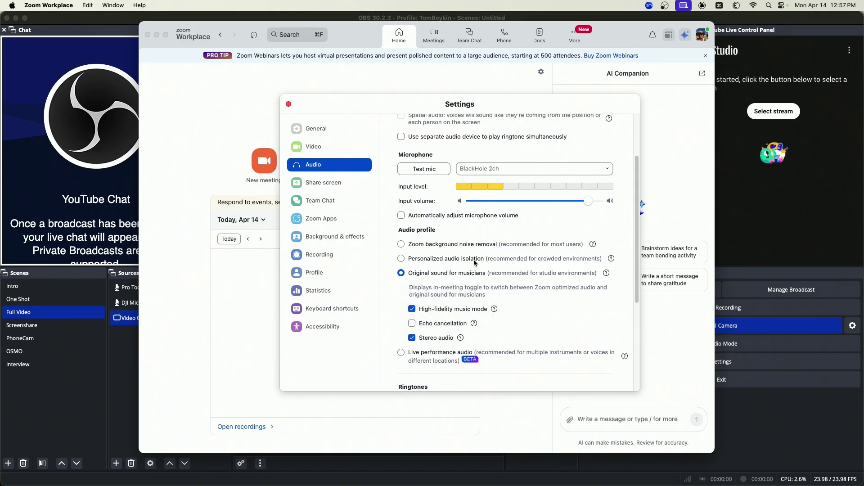
scroll(475, 263, down, 10)
scroll(475, 264, up, 12)
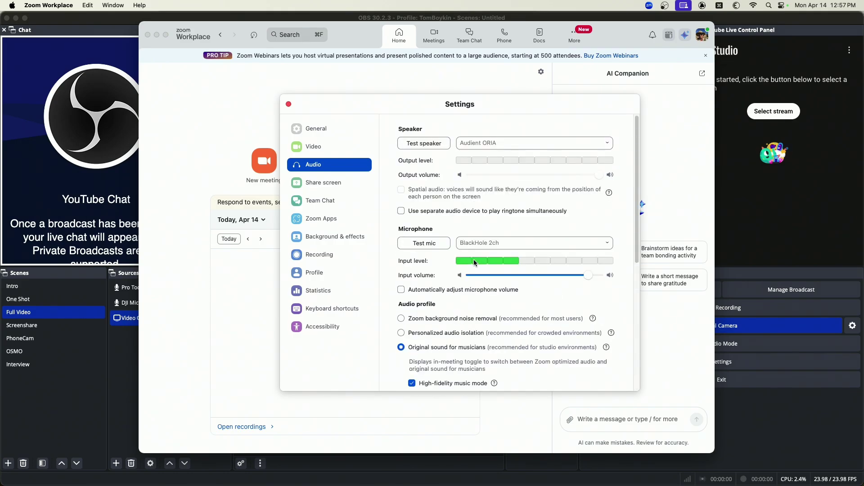
scroll(475, 264, down, 4)
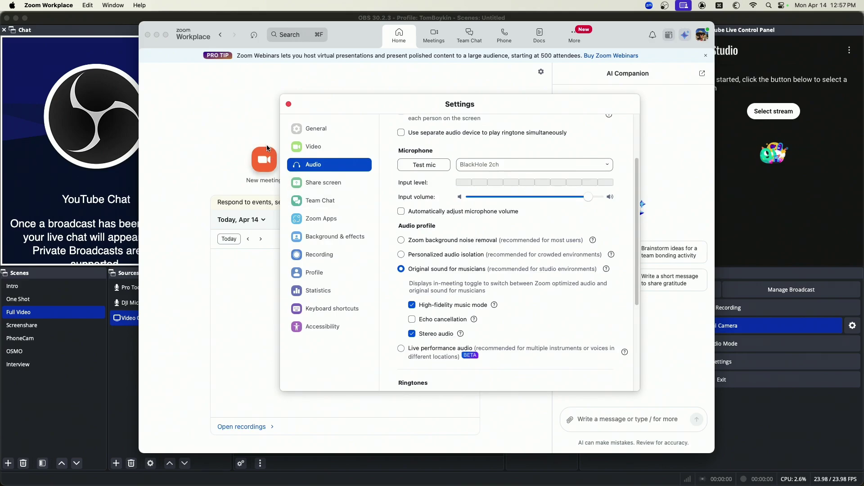
Step: Open a new meeting preview and confirm BlackHole 2ch microphone and Audient ORIA speaker
click(288, 105)
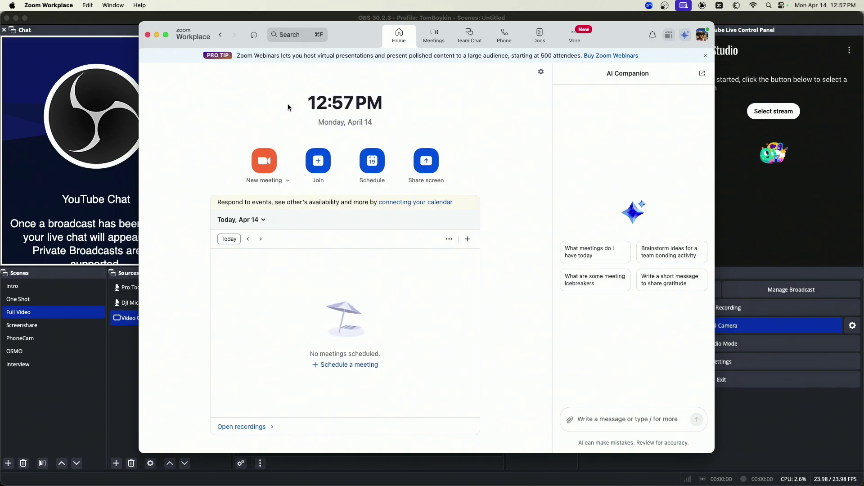
click(267, 163)
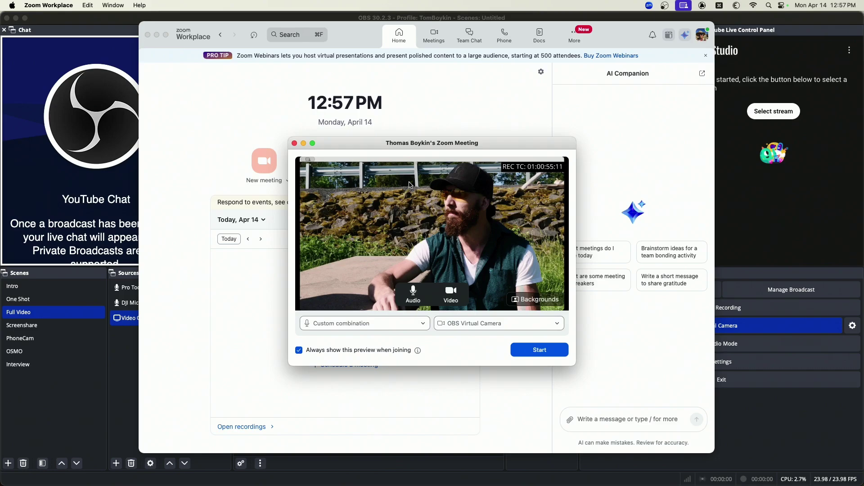
click(399, 324)
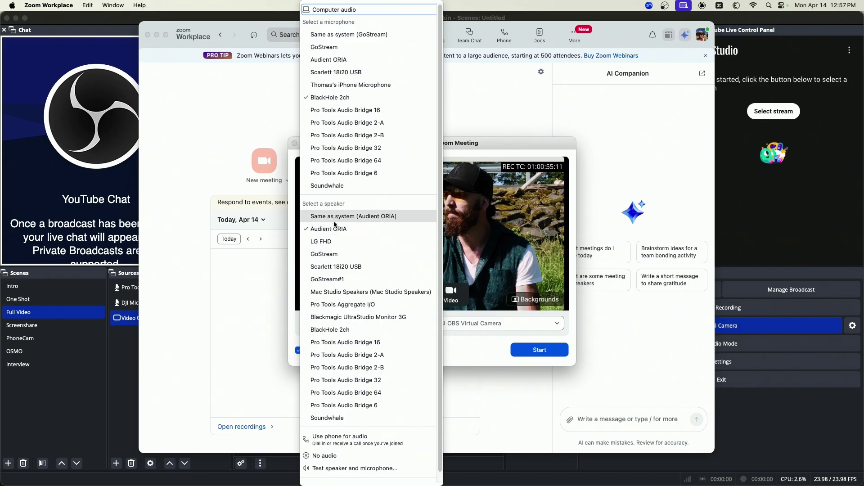
scroll(331, 227, down, 1)
scroll(329, 218, up, 1)
click(485, 145)
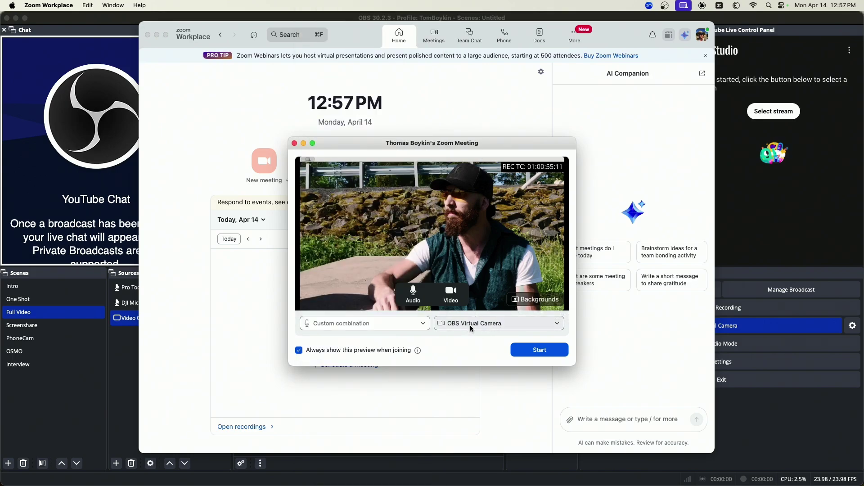
Step: Start the meeting in a window and turn on Original sound for musicians
click(540, 353)
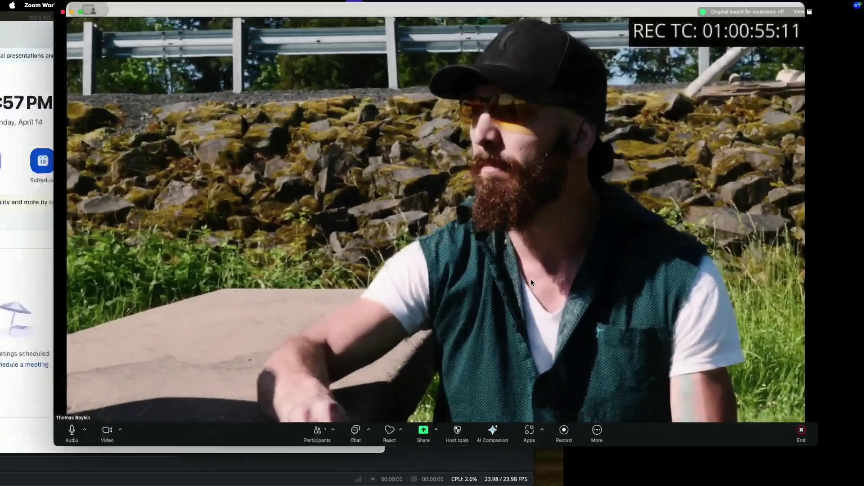
key(Escape)
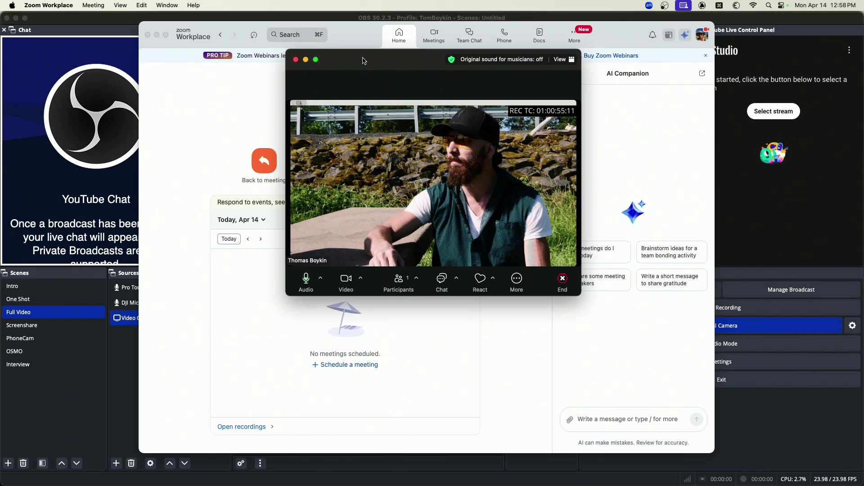
click(542, 63)
key(super+Tab)
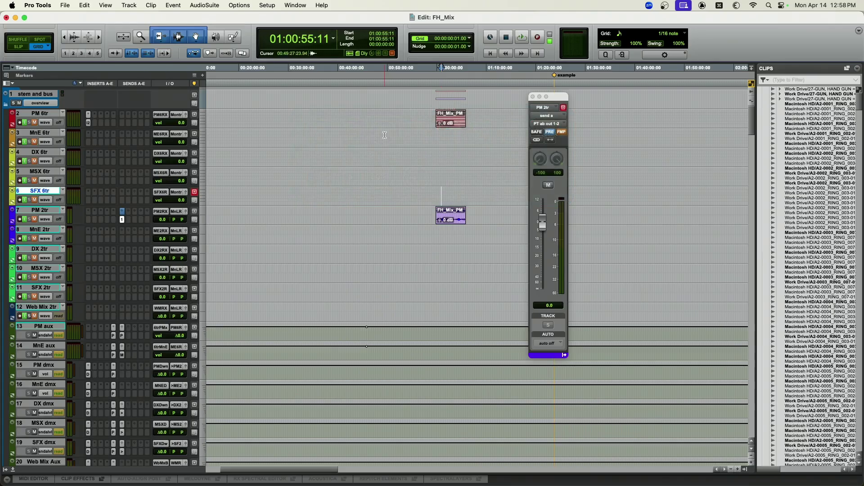
Step: Bring the live Zoom meeting back to the front while Pro Tools plays back
key(super+Tab)
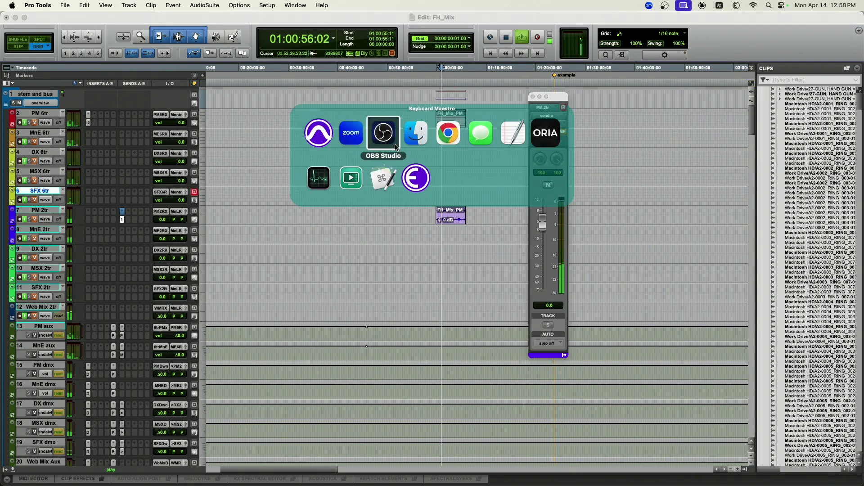
click(357, 143)
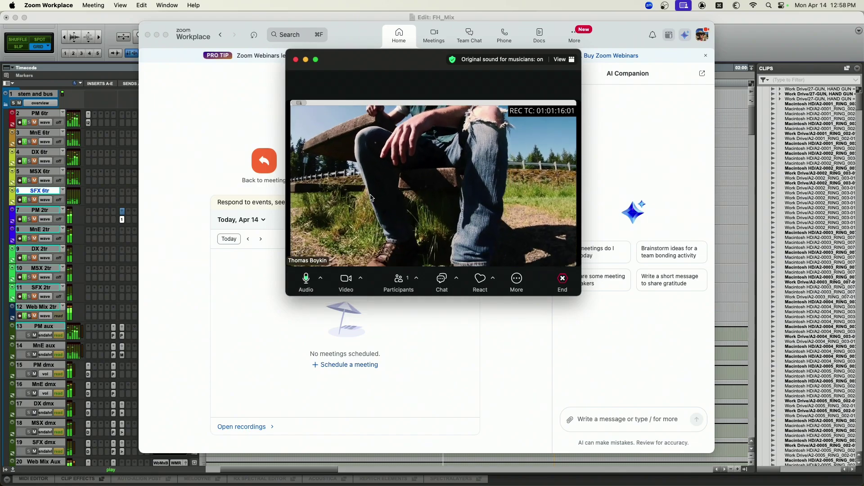
Step: Make a short test recording of the meeting to this computer
click(516, 279)
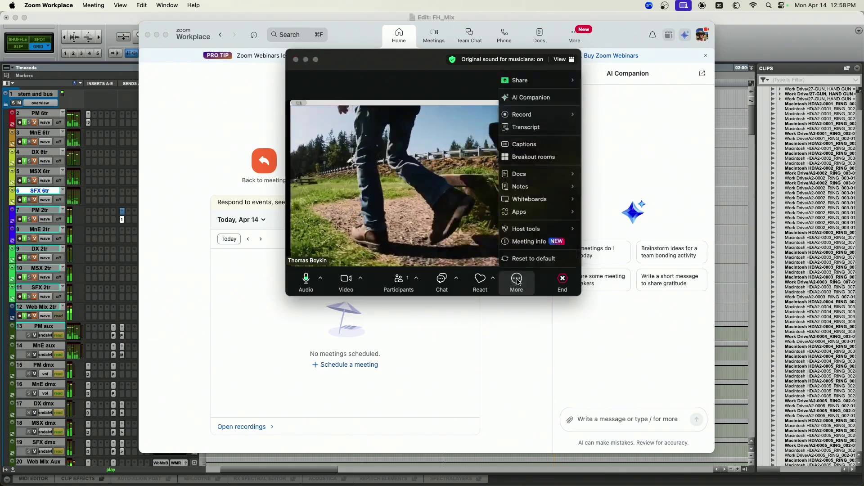
mouse_move(541, 115)
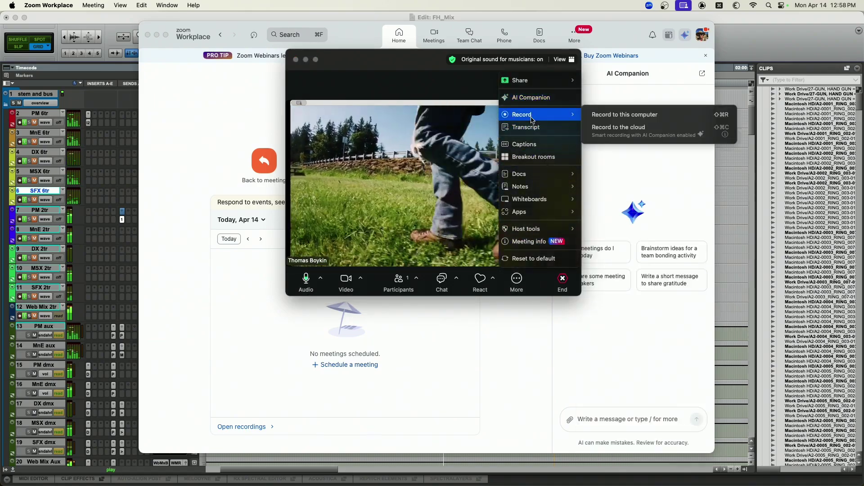
click(623, 116)
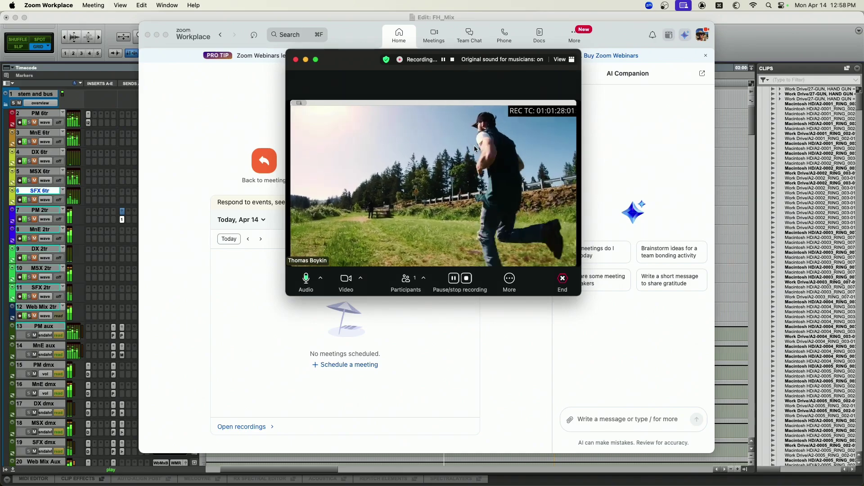
click(452, 59)
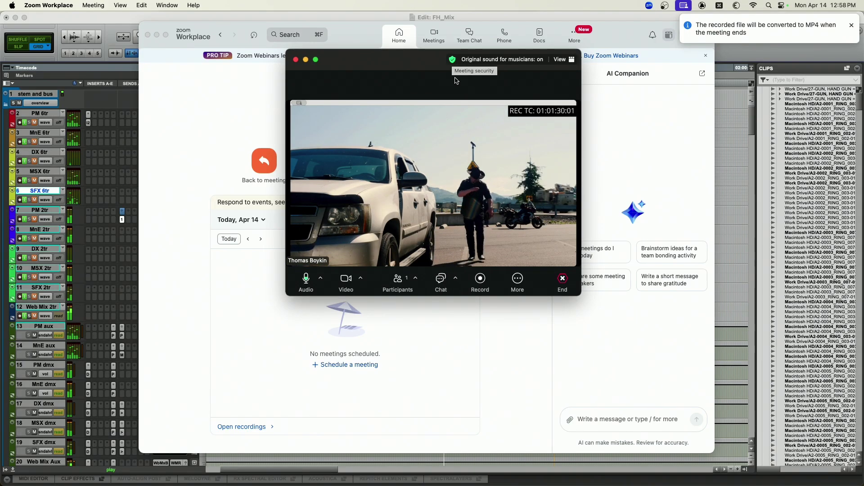
Step: End the meeting for all participants
click(560, 282)
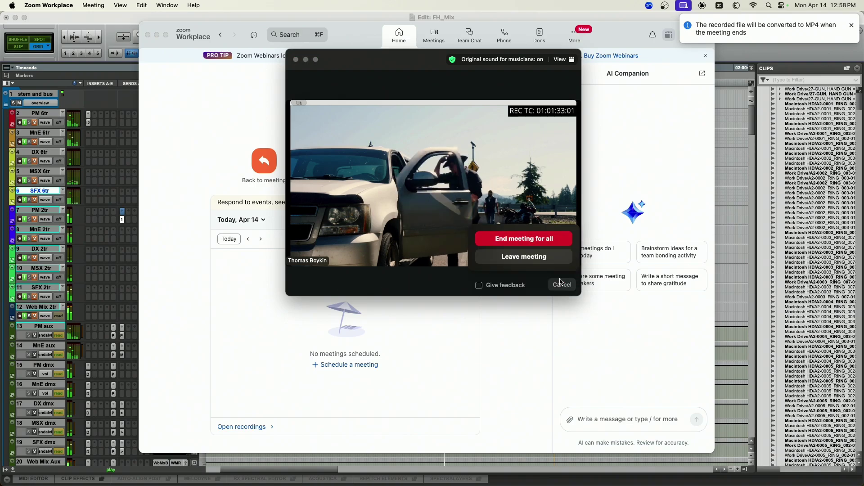
click(537, 240)
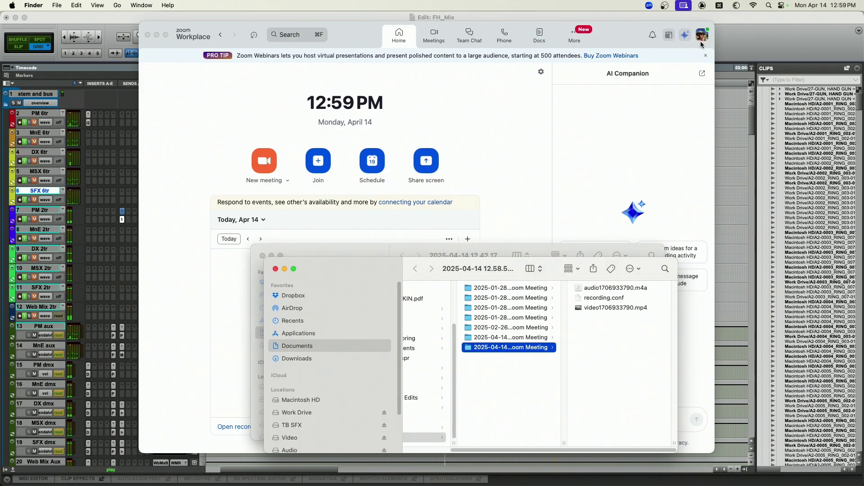
click(741, 40)
Step: Stop Pro Tools playback, then Quick Look preview video1706933790.mp4 in Finder and close it
click(453, 114)
key(space)
key(cmd+Tab)
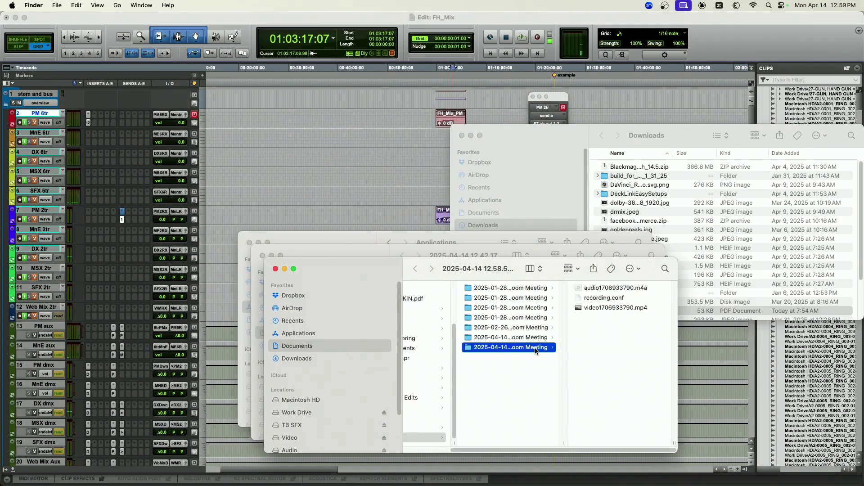
click(599, 310)
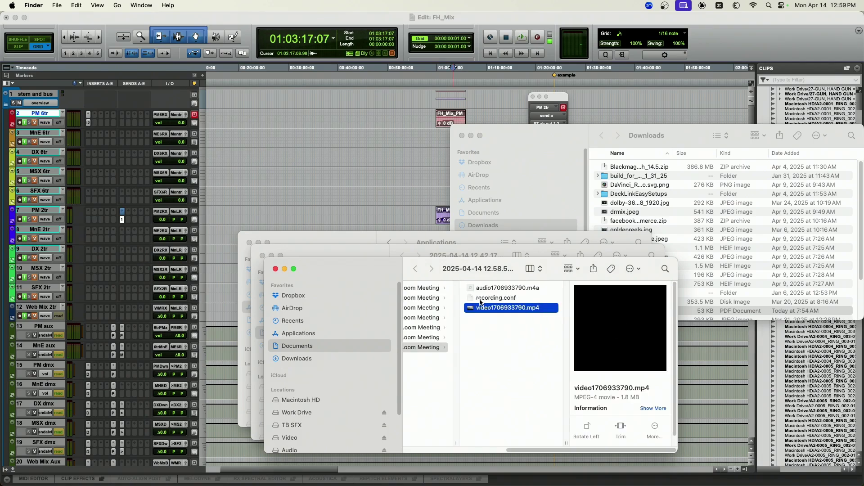
drag(379, 270, 330, 212)
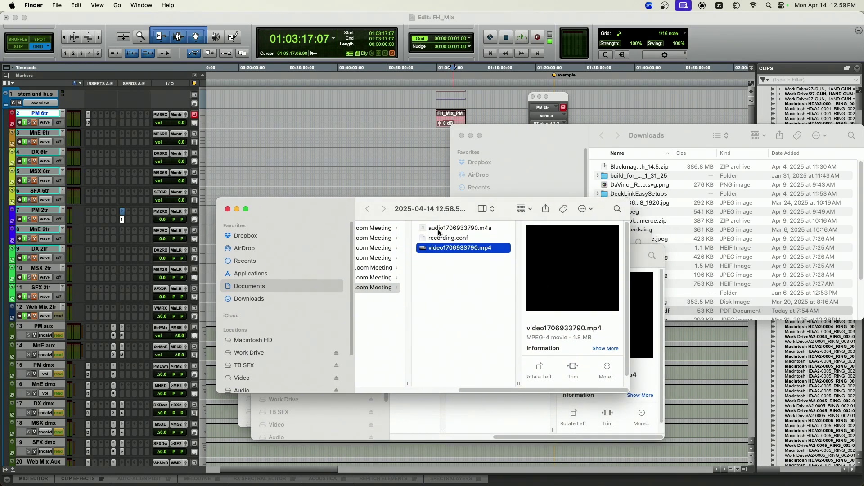
key(space)
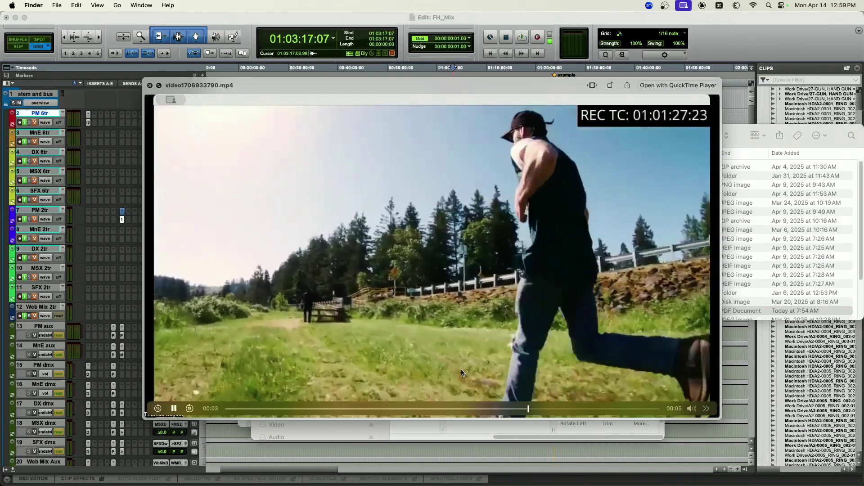
key(space)
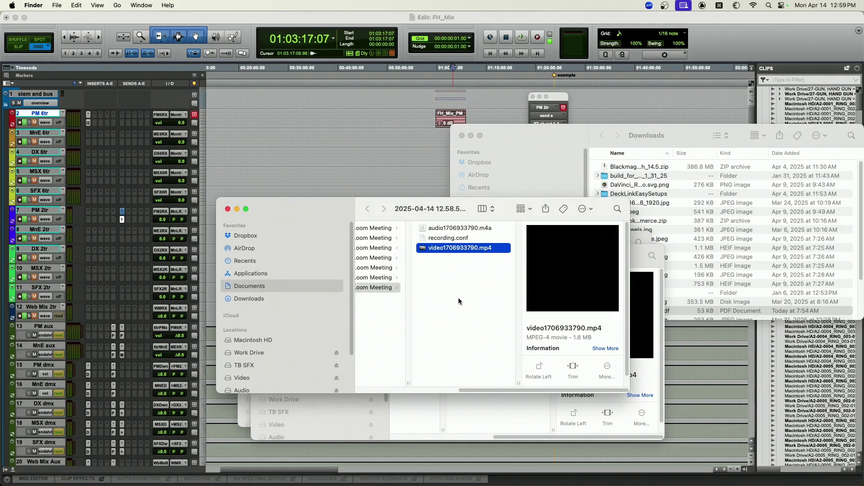